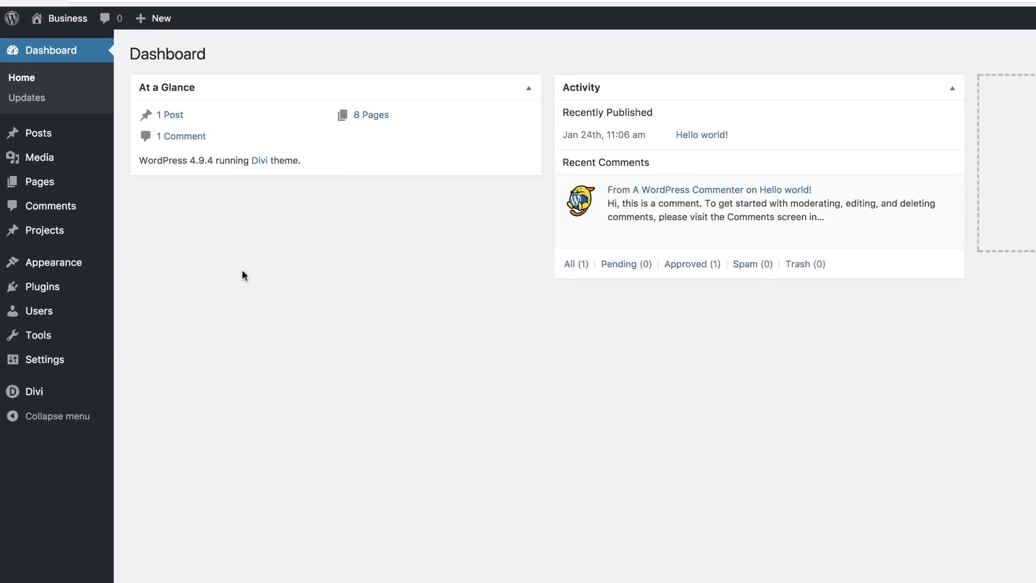
# Create a new page titled 'Blends' and open it in the Divi Visual Builder.
pyautogui.moveTo(54, 203)
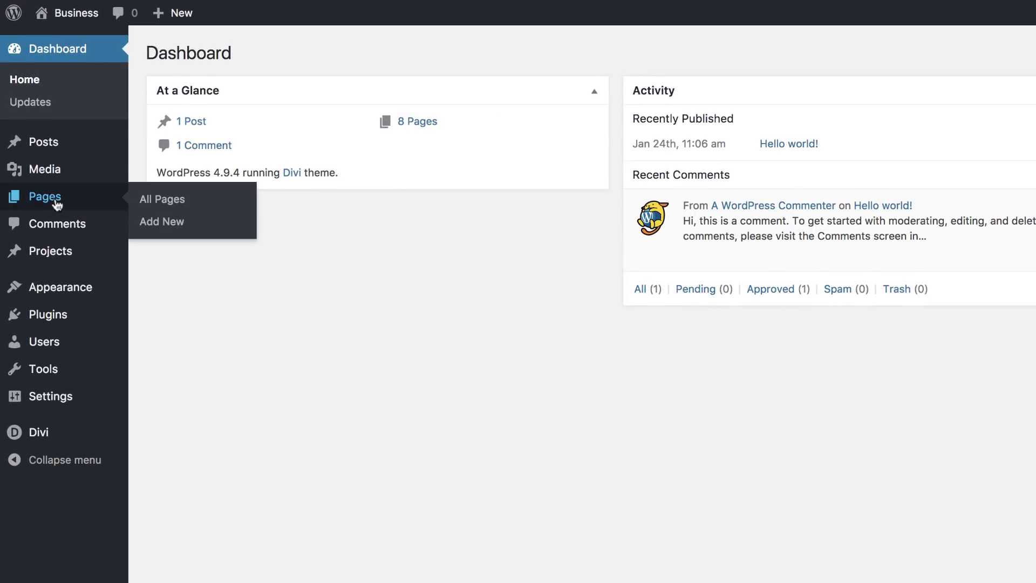
pyautogui.click(162, 221)
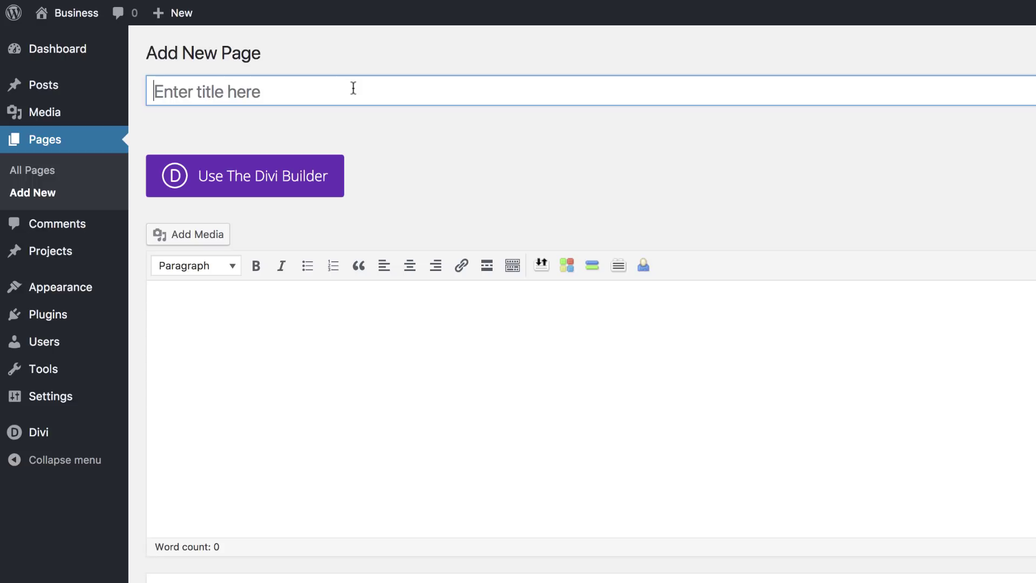
pyautogui.write('Blem')
pyautogui.press('BackSpace')
pyautogui.write('nds')
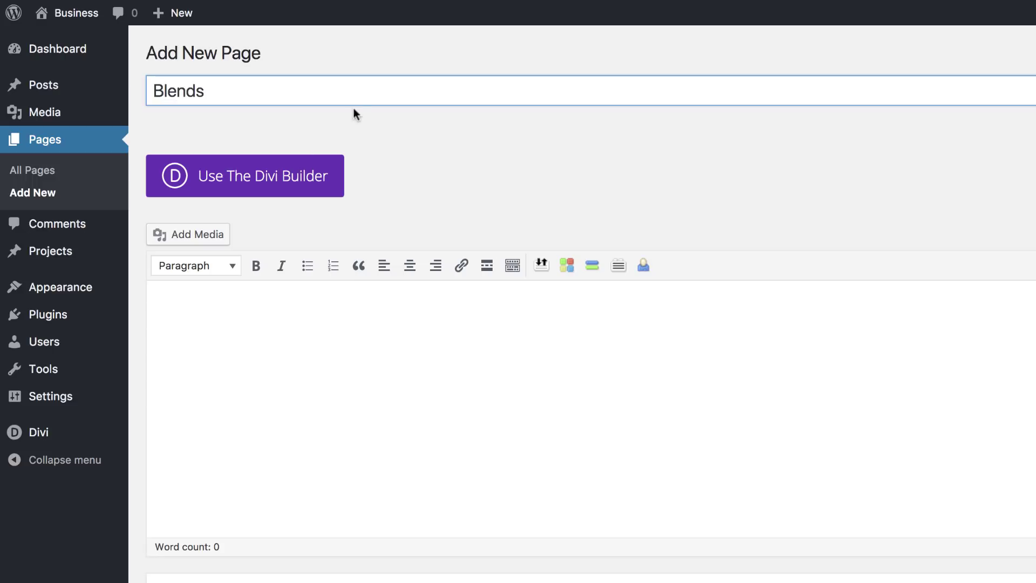
pyautogui.click(272, 183)
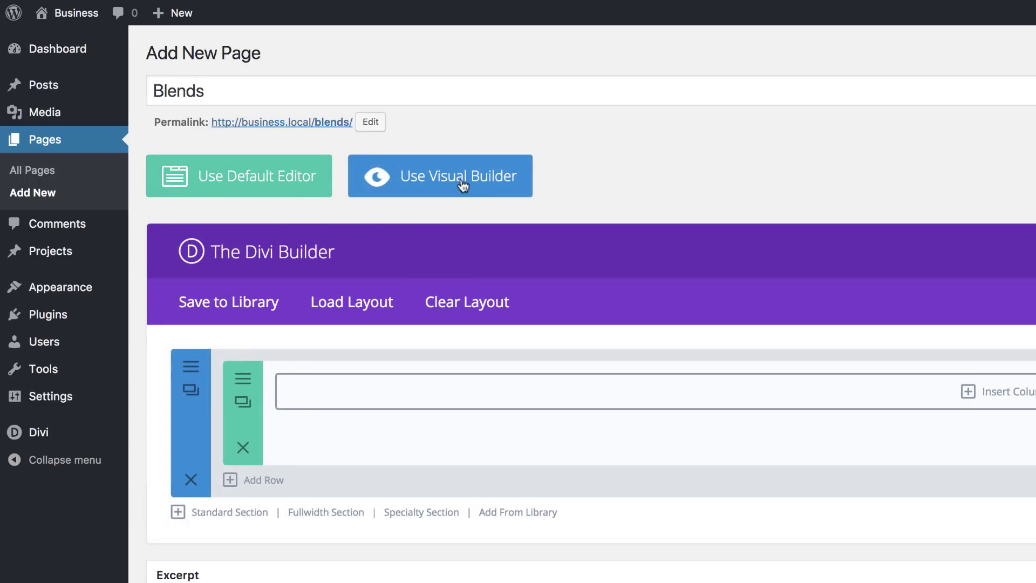
pyautogui.click(463, 185)
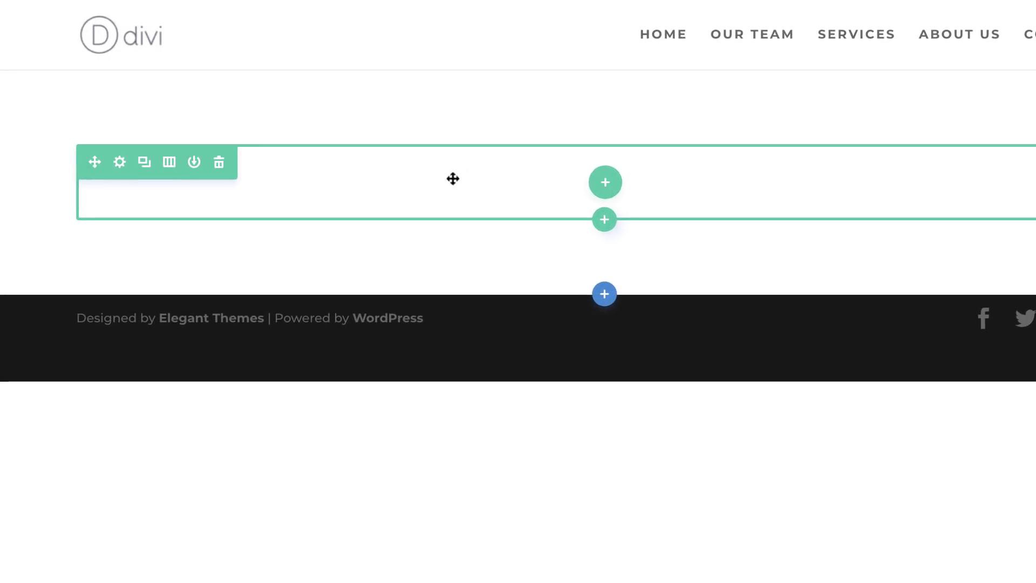
# Change the empty row to a three-equal-column layout without adding any module.
pyautogui.click(170, 163)
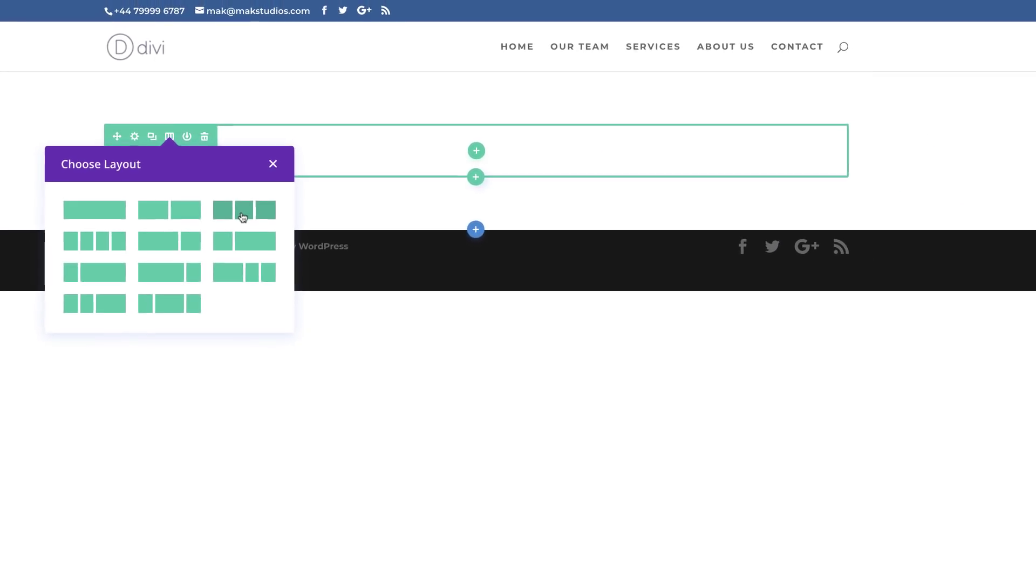
pyautogui.click(276, 266)
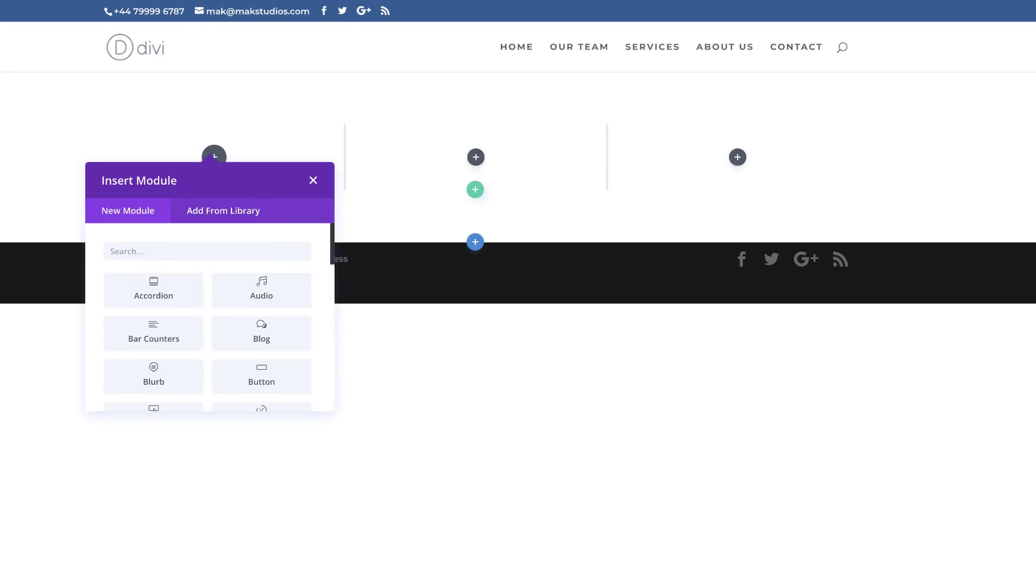
pyautogui.click(313, 181)
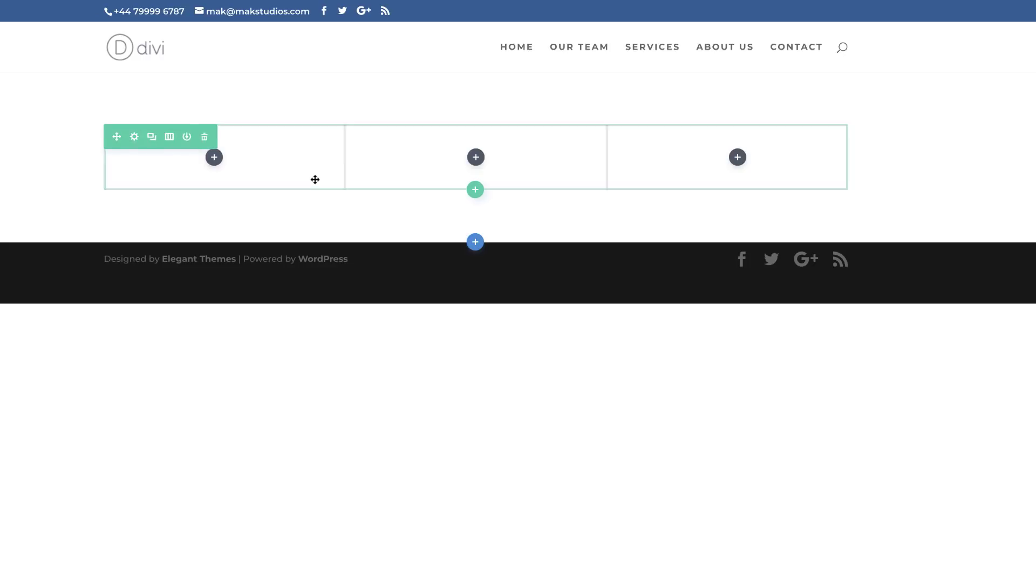
# In Row Settings, expand Background and choose the gradient type for Column 1.
pyautogui.click(135, 138)
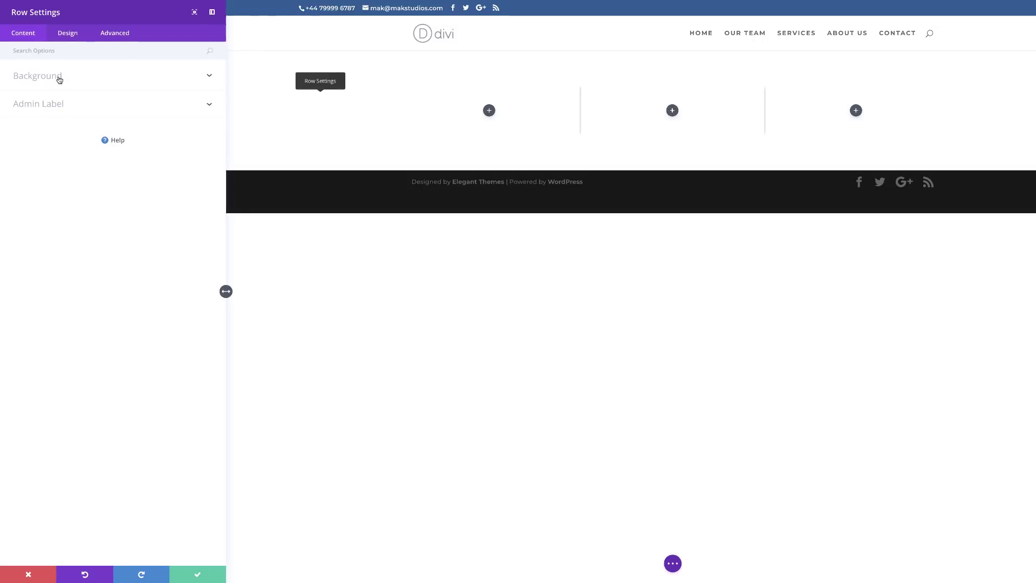
pyautogui.click(60, 79)
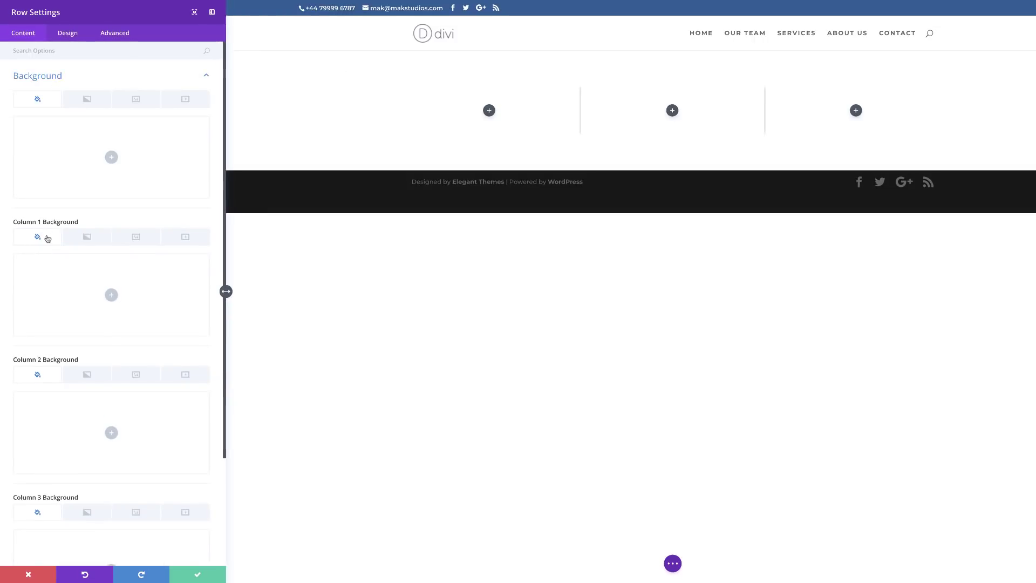
pyautogui.click(93, 239)
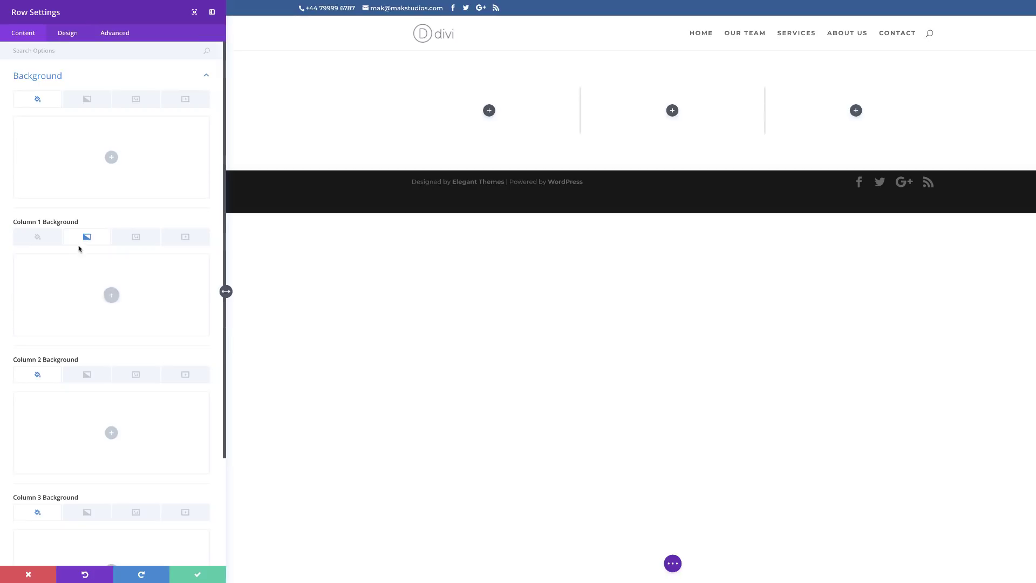
# Give Column 1 a gradient from rgba(140,170,3,0.34) to transparent rgba(0,0,0,0).
pyautogui.click(110, 294)
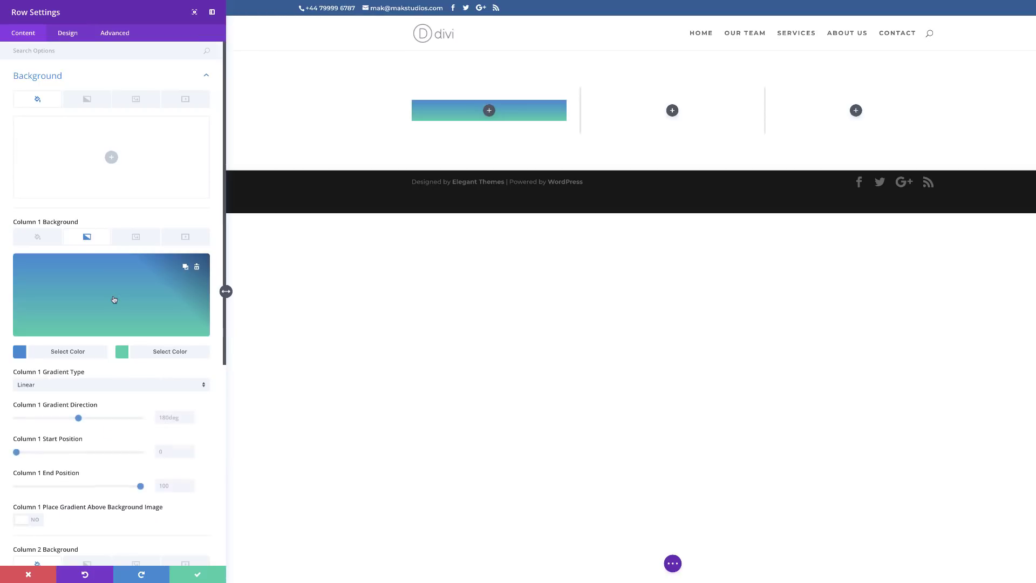
pyautogui.click(20, 353)
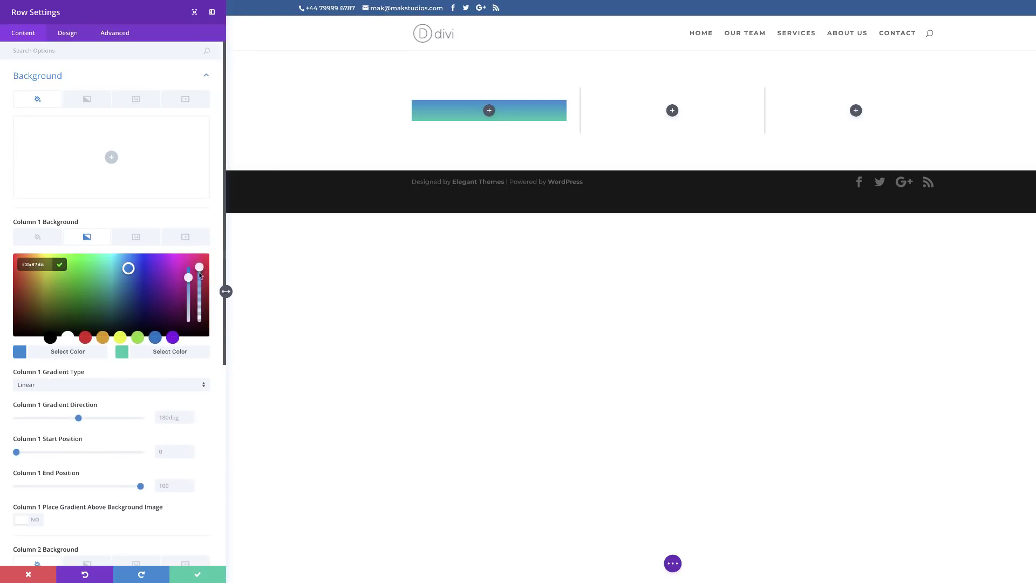
pyautogui.moveTo(200, 274); pyautogui.dragTo(199, 278)
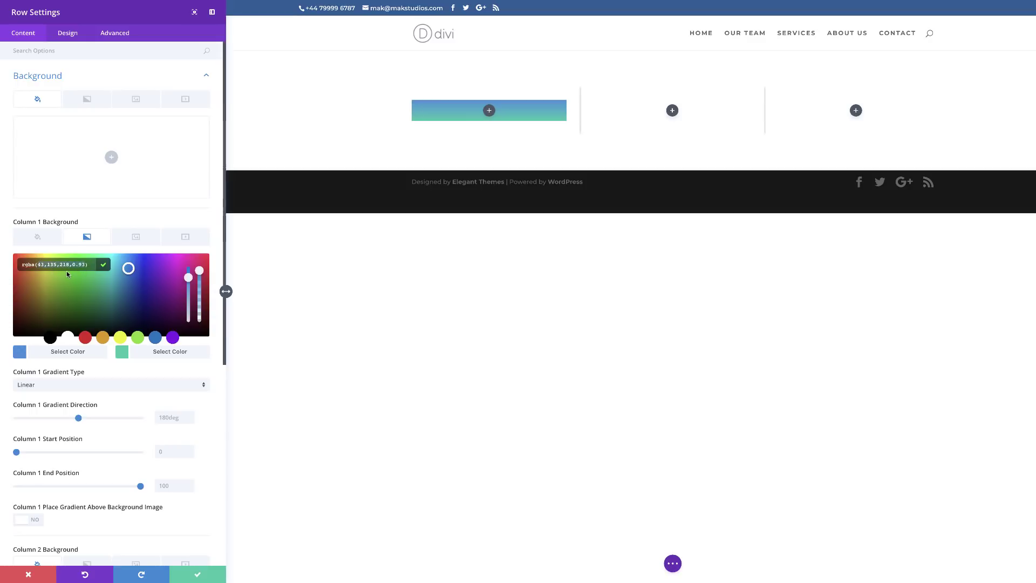
pyautogui.write('rgba(140,170,3,0.34)')
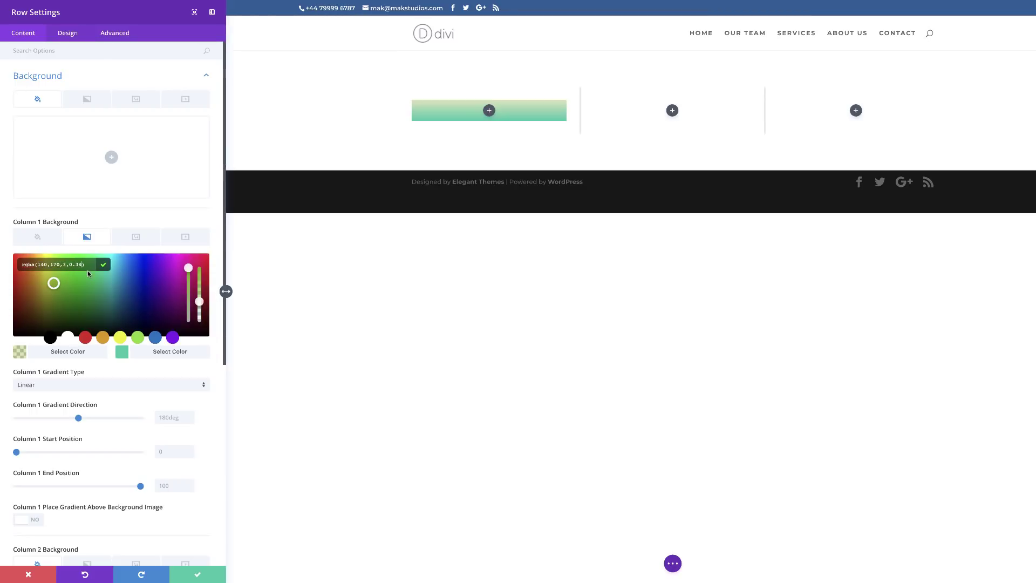
pyautogui.click(123, 354)
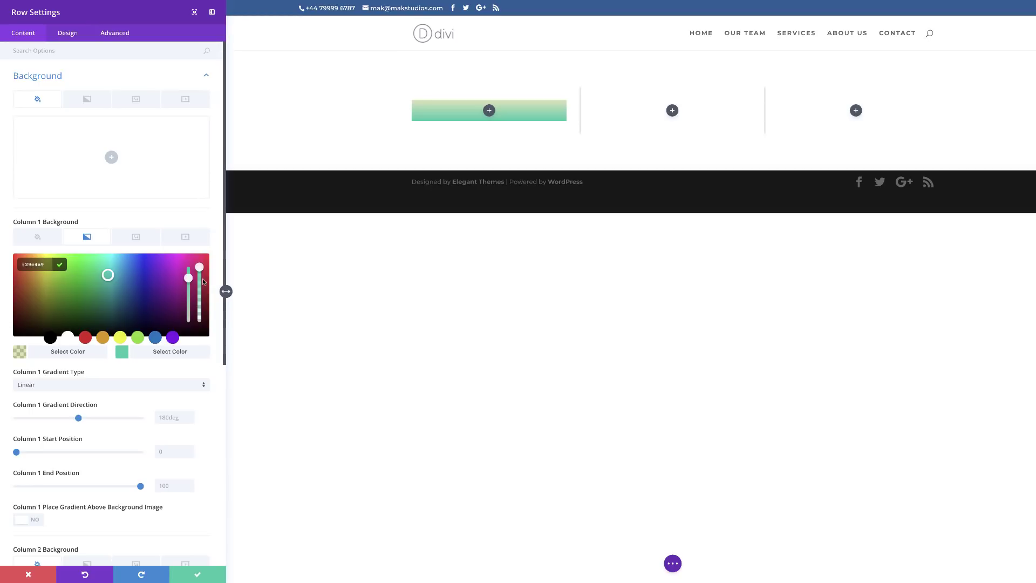
pyautogui.moveTo(200, 269); pyautogui.dragTo(201, 275)
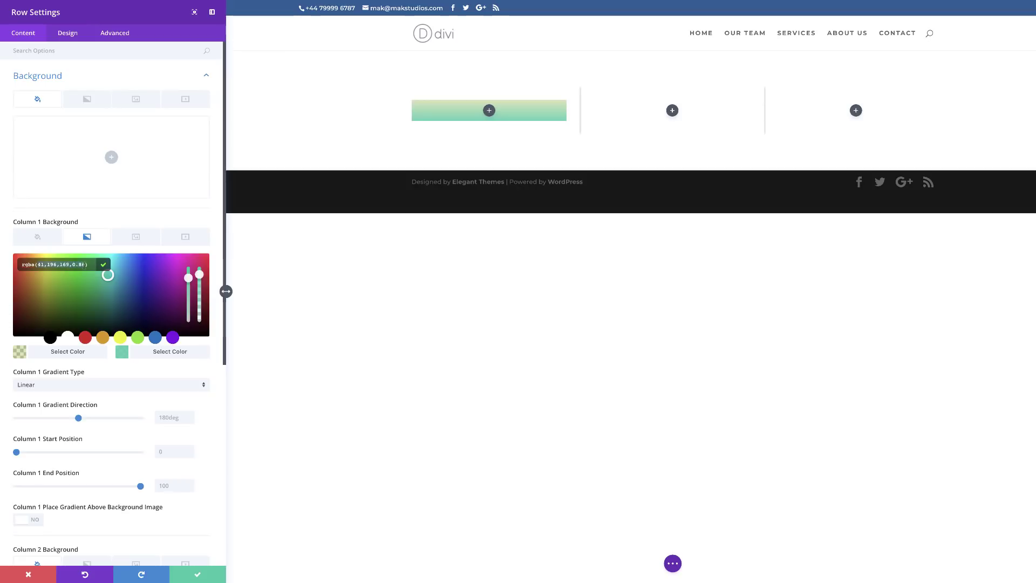
pyautogui.hotkey('ctrl', 'a')
pyautogui.press('BackSpace')
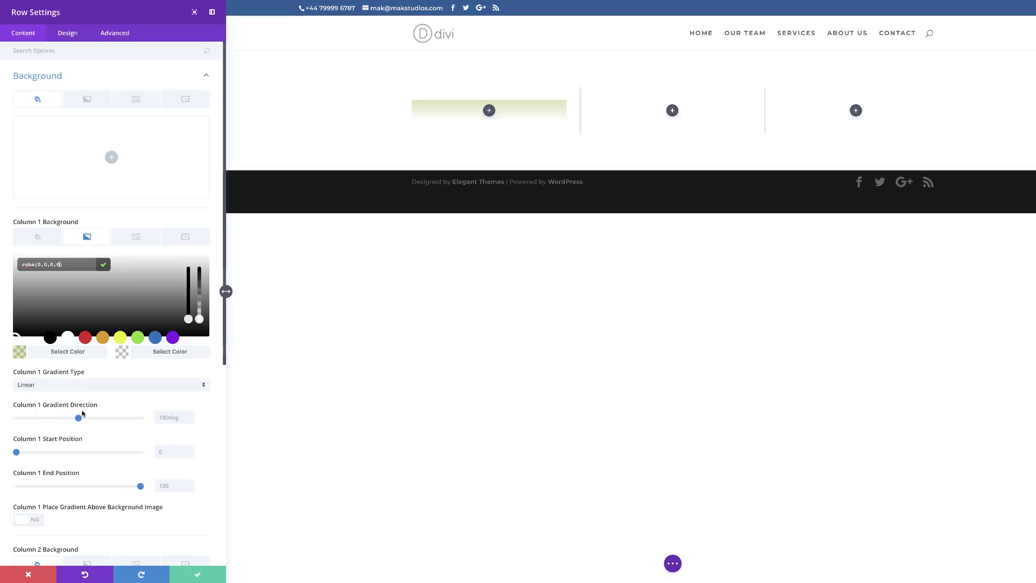
# Set Column 1's gradient direction to 205deg, start position 29% and end position 11%.
pyautogui.click(167, 417)
pyautogui.write('205deg')
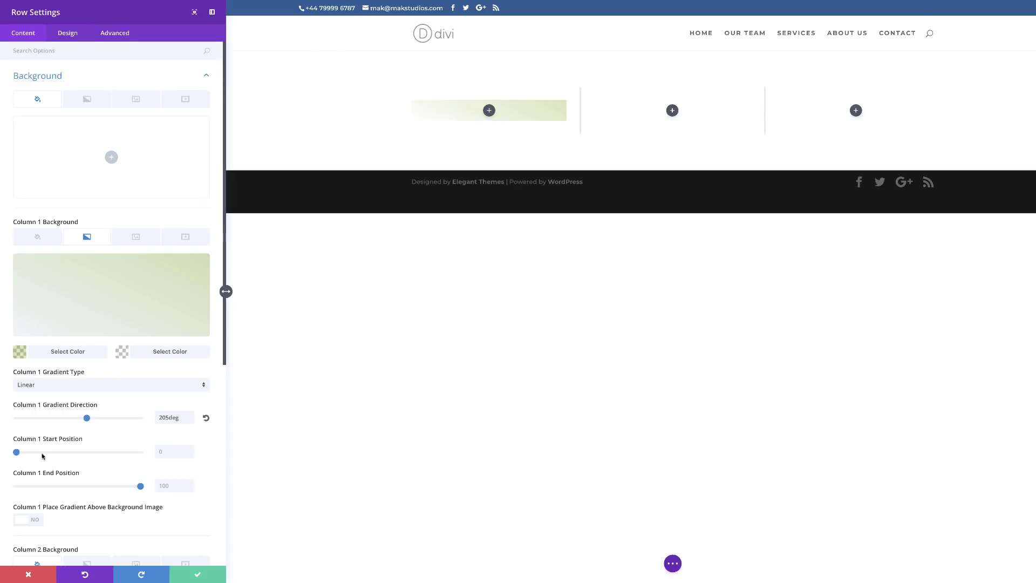
pyautogui.moveTo(17, 453); pyautogui.dragTo(52, 454)
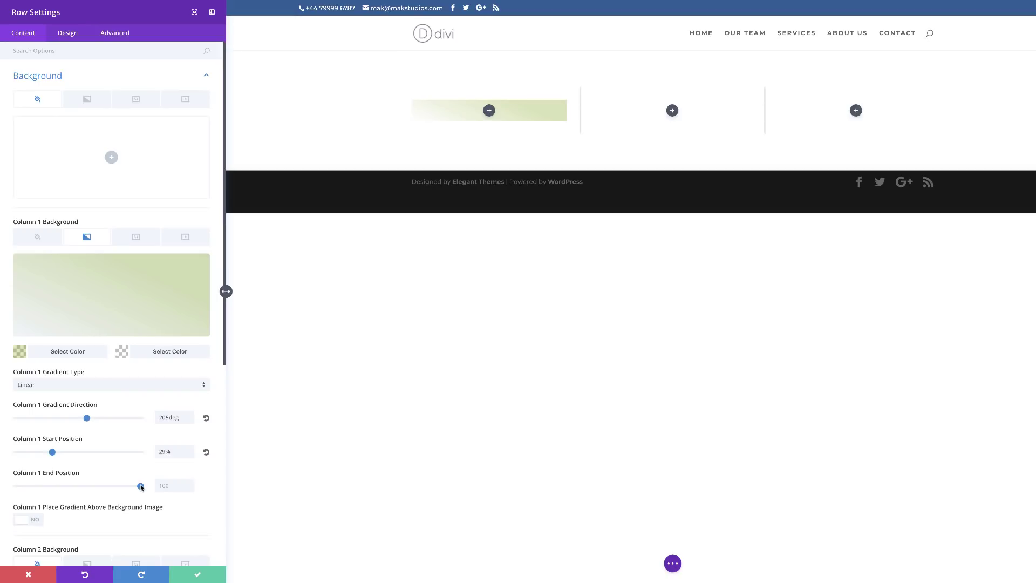
pyautogui.moveTo(141, 489); pyautogui.dragTo(30, 490)
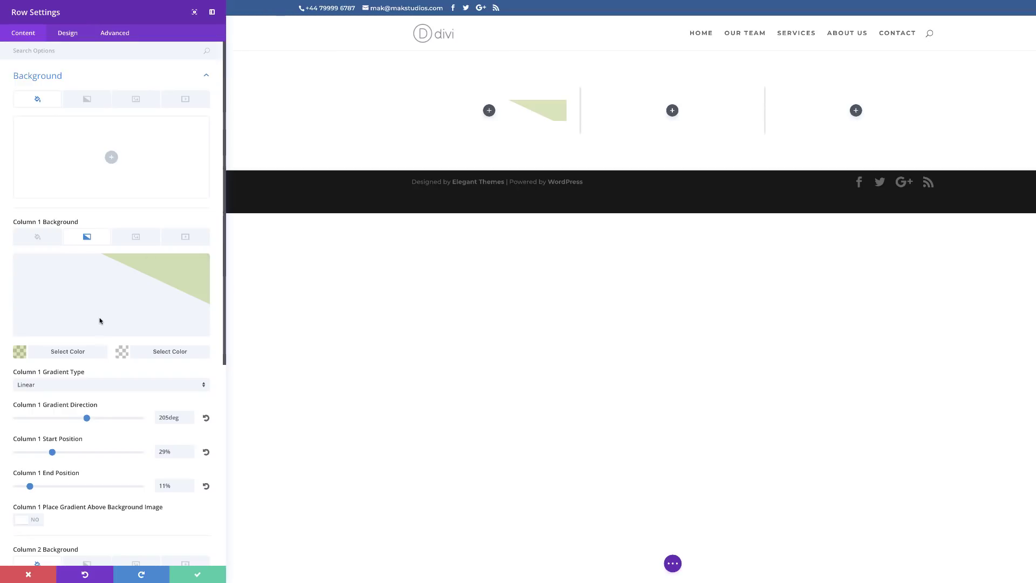
pyautogui.scroll(-5, 107, 317)
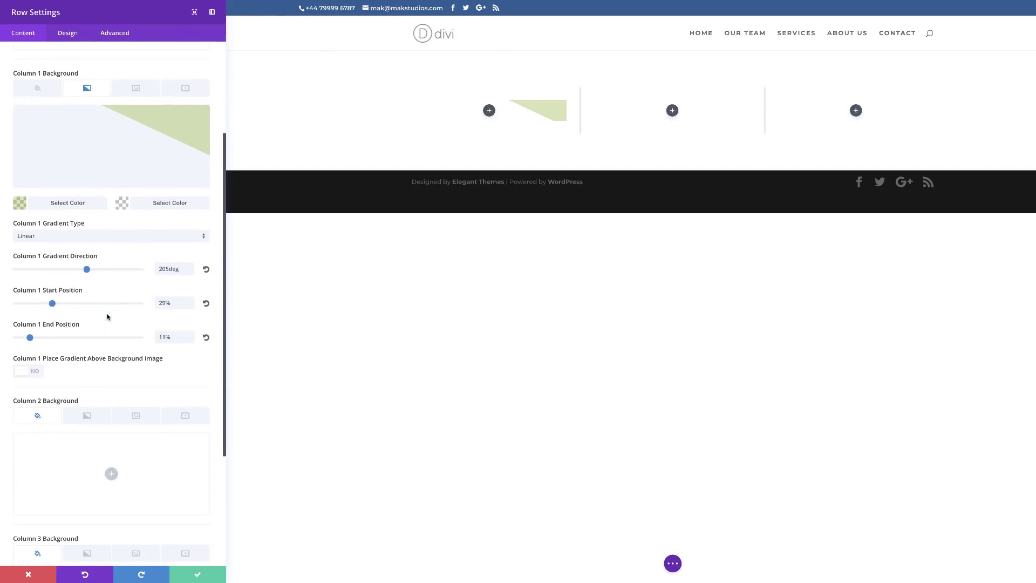
# Give Column 2 a gradient from translucent pale blue to fully transparent black rgba(0,0,0,0).
pyautogui.scroll(-3, 107, 317)
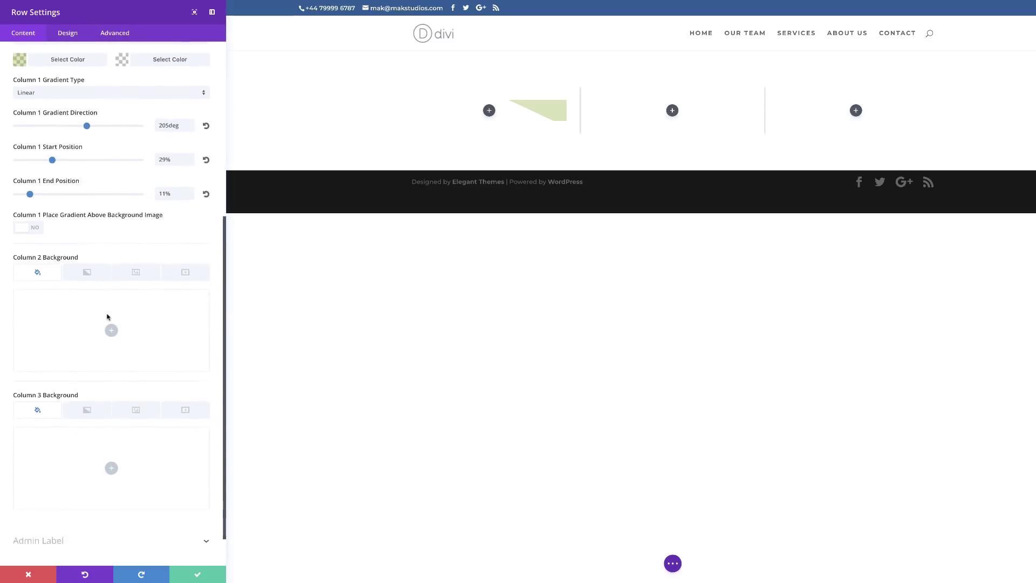
pyautogui.click(87, 246)
pyautogui.click(111, 300)
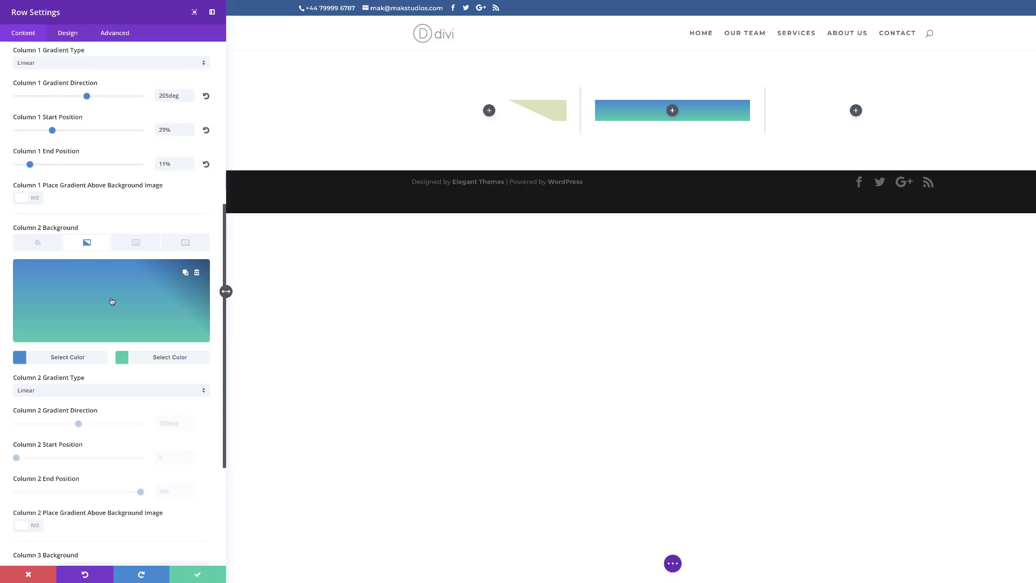
pyautogui.click(20, 358)
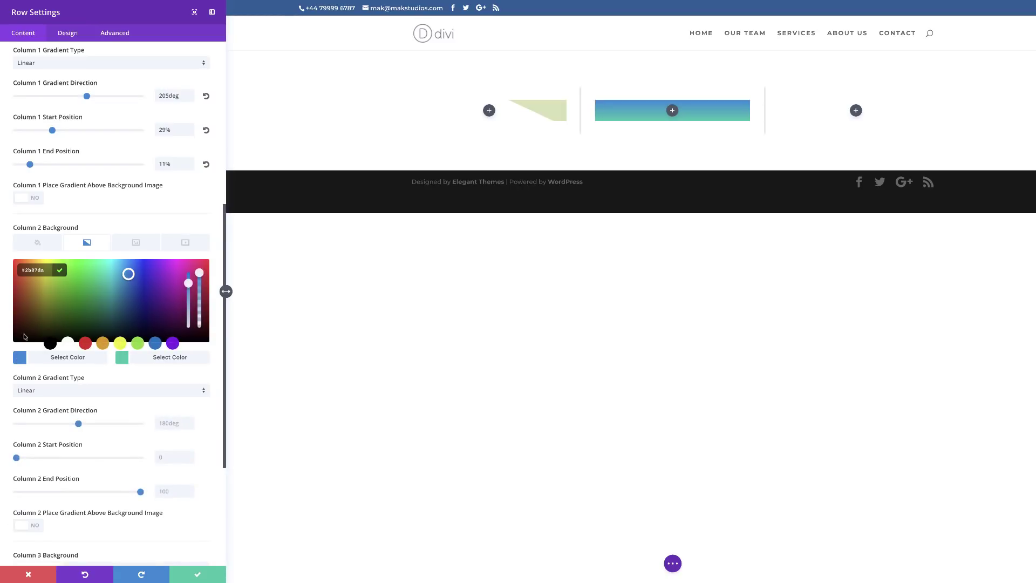
pyautogui.moveTo(199, 273); pyautogui.dragTo(199, 286)
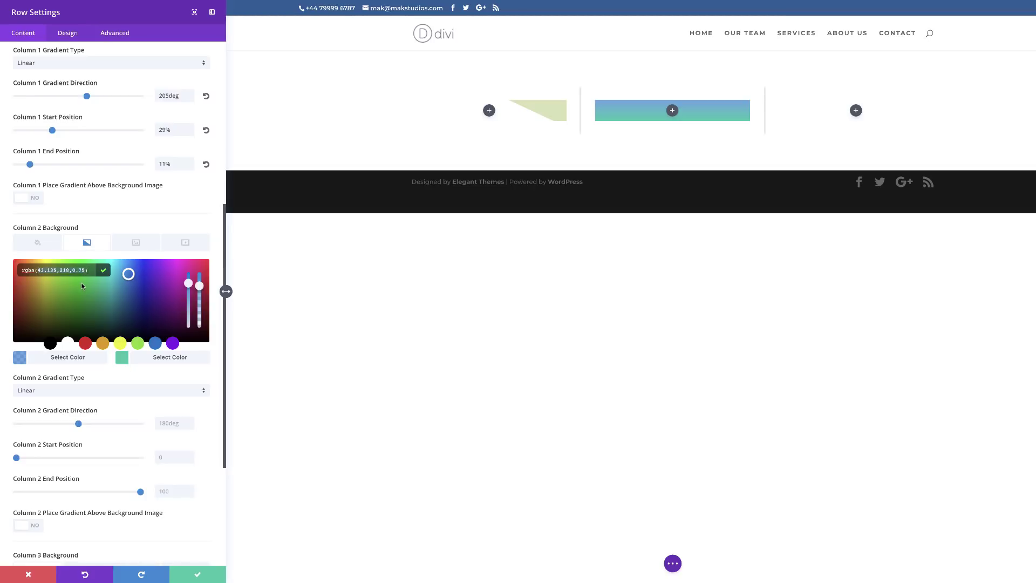
pyautogui.click(122, 359)
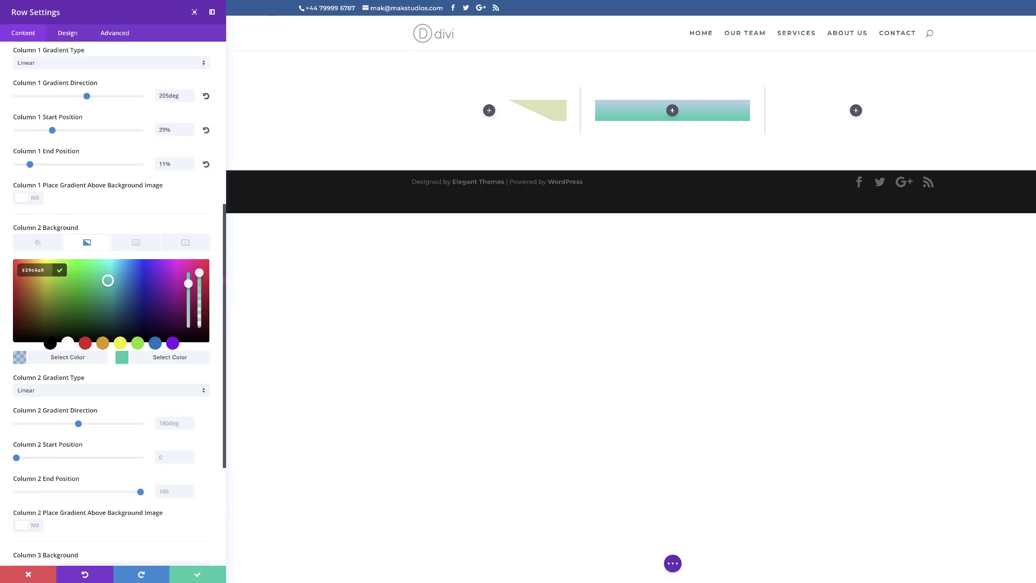
pyautogui.moveTo(196, 281); pyautogui.dragTo(188, 337)
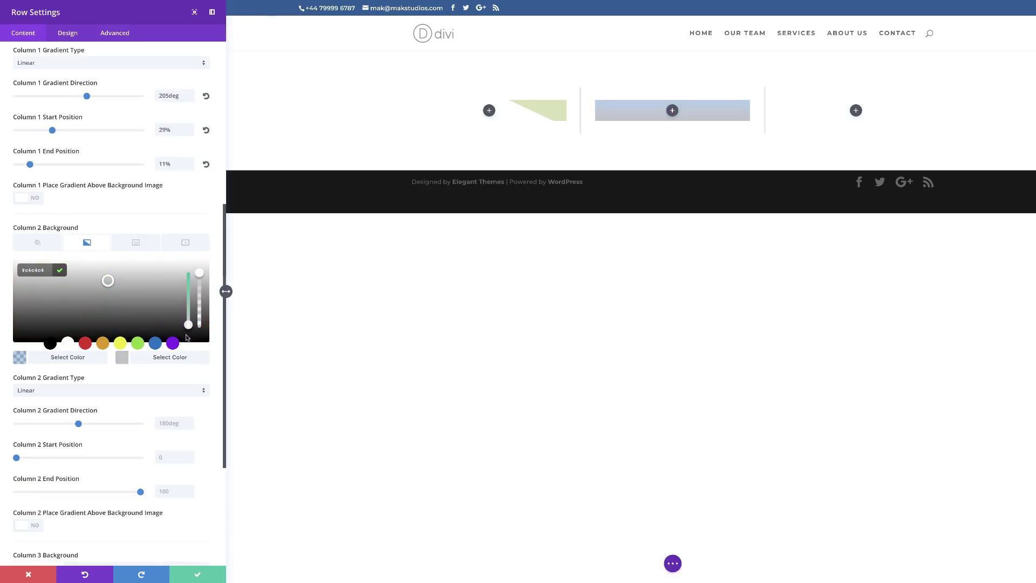
pyautogui.moveTo(200, 275); pyautogui.dragTo(199, 325)
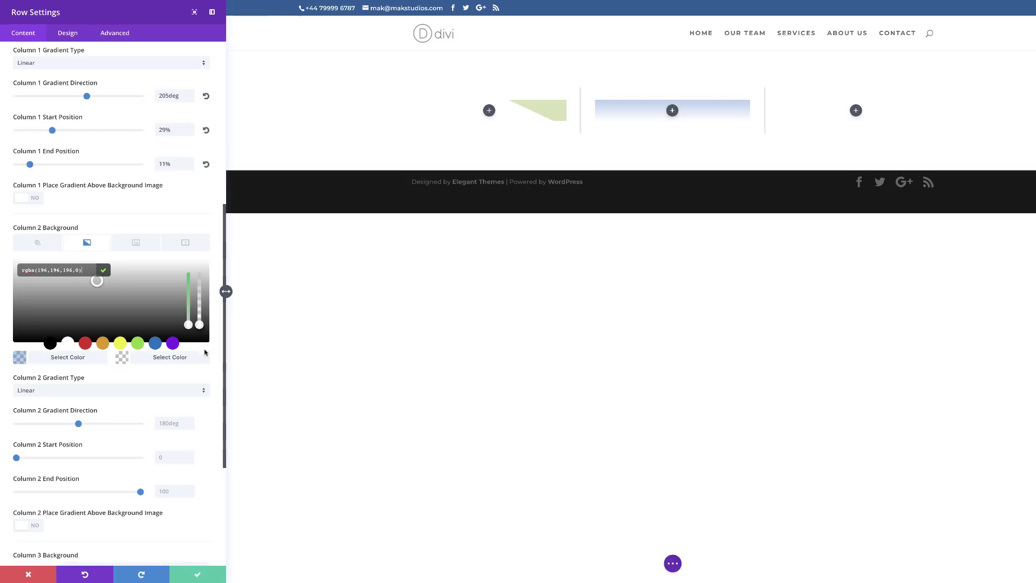
pyautogui.click(50, 344)
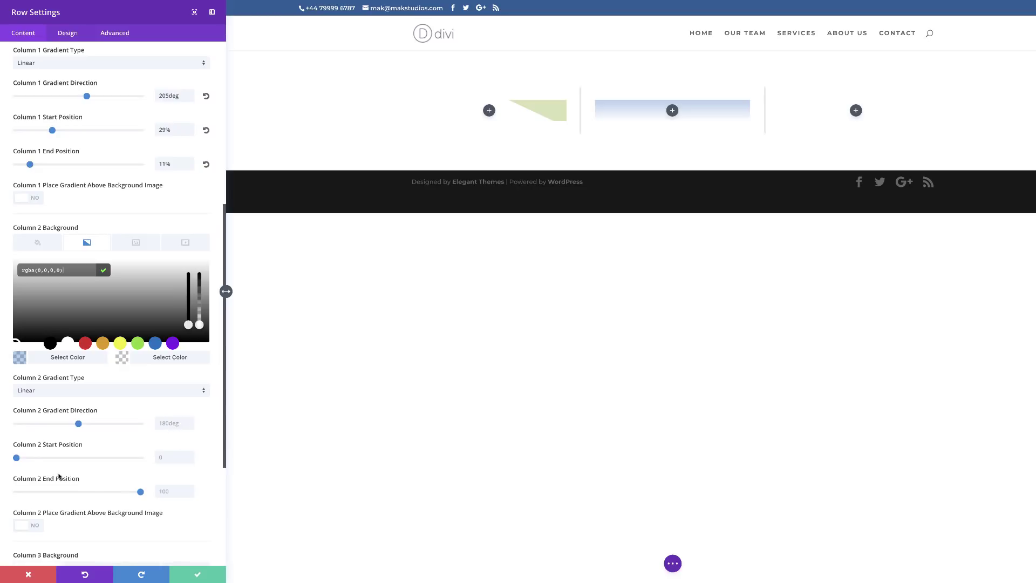
# Set Column 2's gradient start position to 45% and end position to 42%.
pyautogui.moveTo(17, 458); pyautogui.dragTo(72, 457)
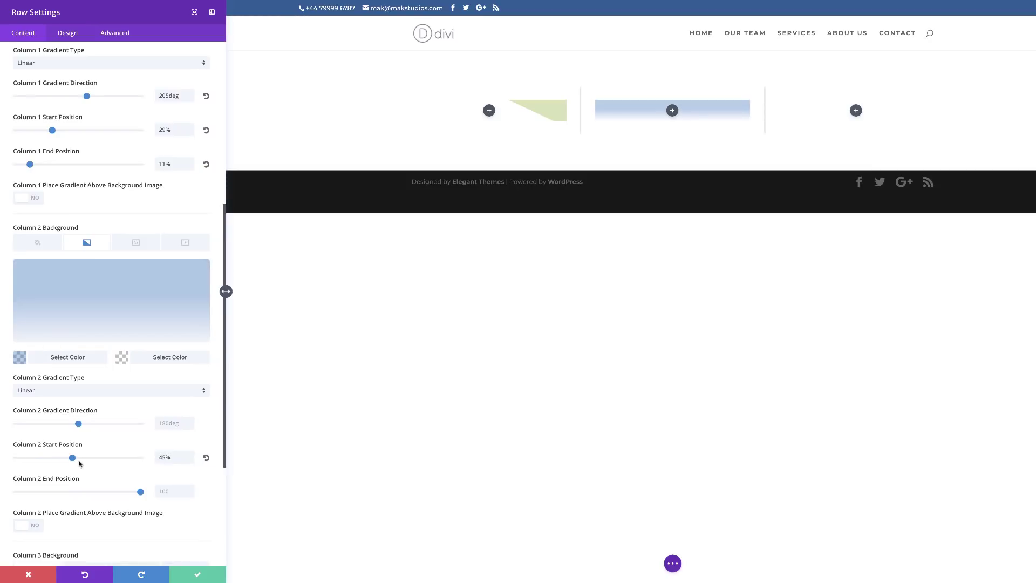
pyautogui.moveTo(142, 492); pyautogui.dragTo(68, 493)
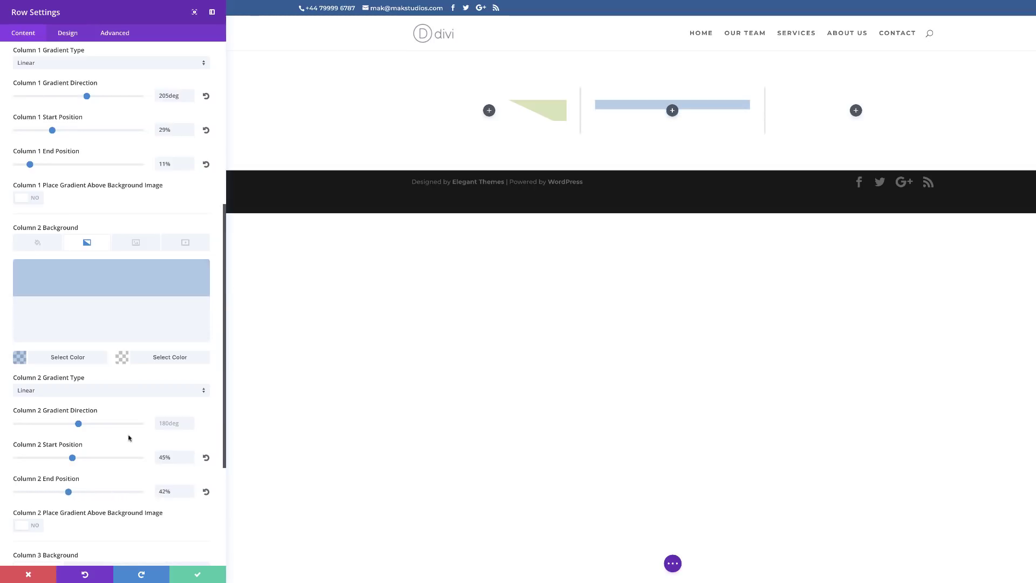
pyautogui.scroll(-4, 221, 519)
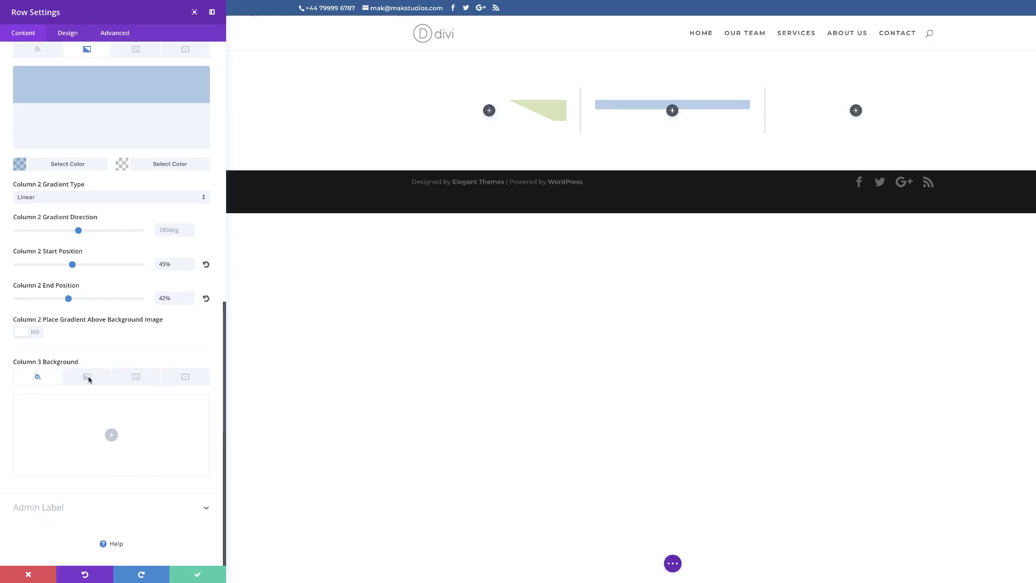
# Give Column 3 a gradient from rgba(19,0,147,0.34) to fully transparent black.
pyautogui.click(111, 434)
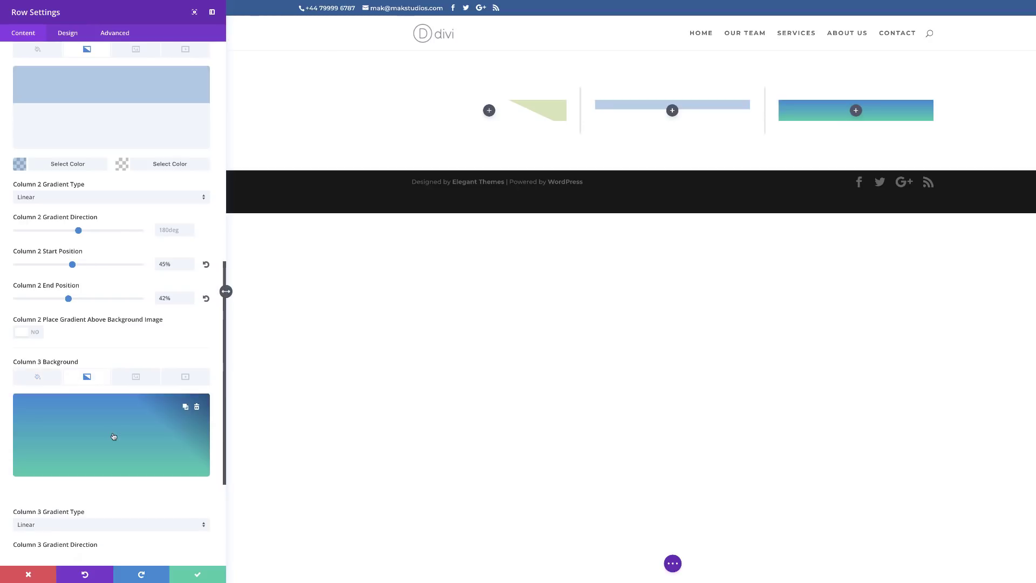
pyautogui.click(20, 491)
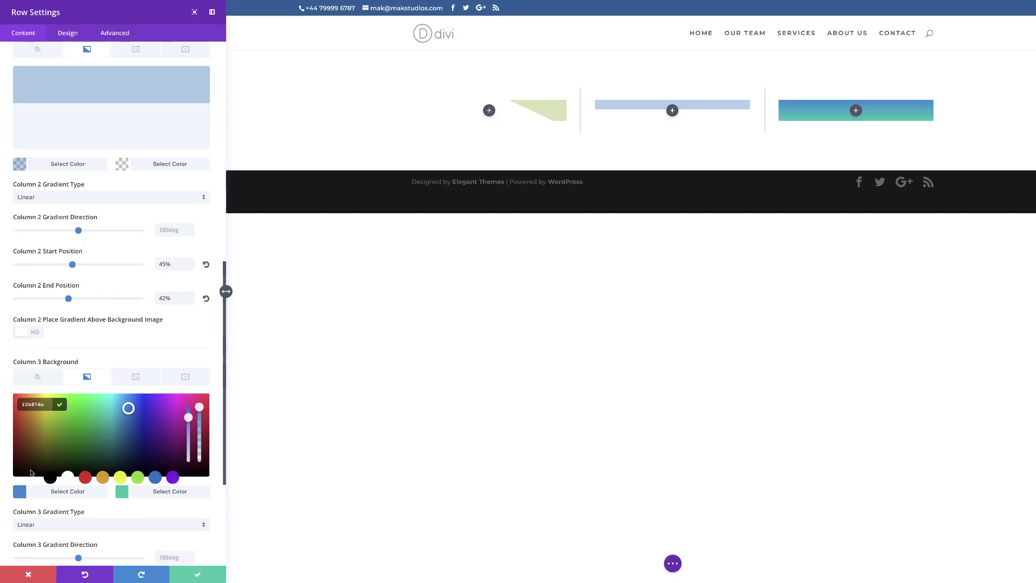
pyautogui.moveTo(198, 408); pyautogui.dragTo(199, 418)
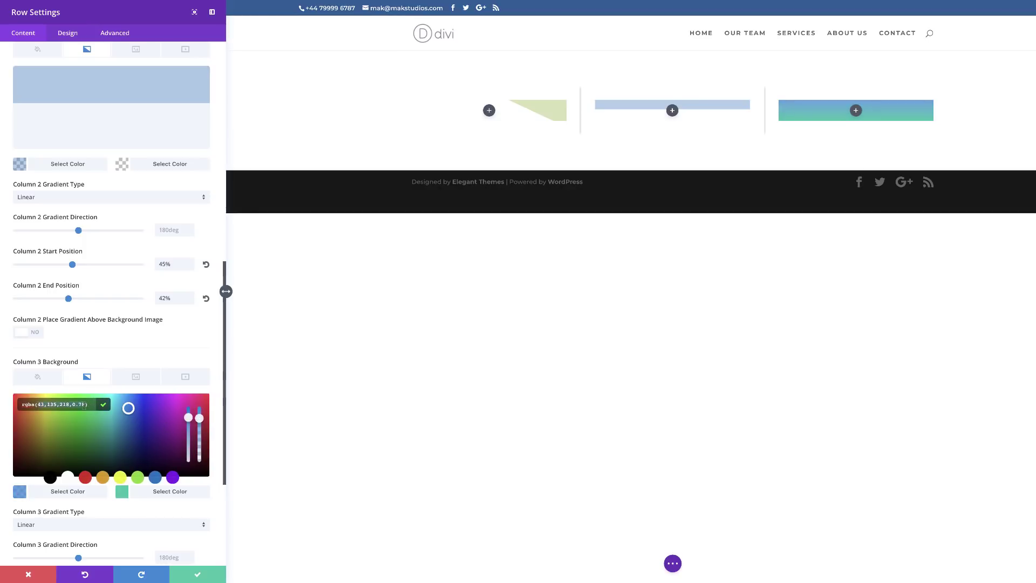
pyautogui.hotkey('ctrl', 'a')
pyautogui.write('rgba(19,0,147,0.34)')
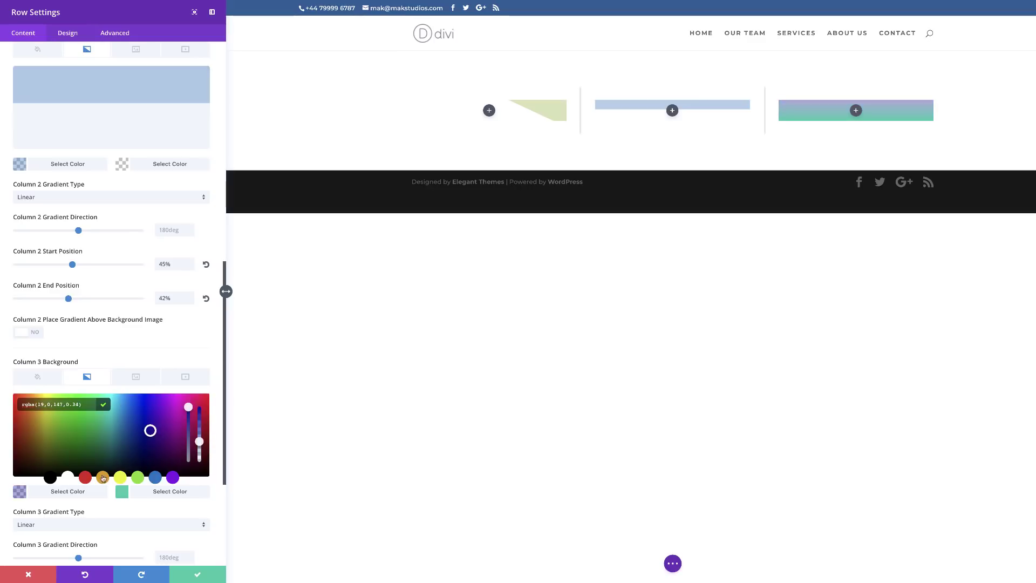
pyautogui.click(122, 492)
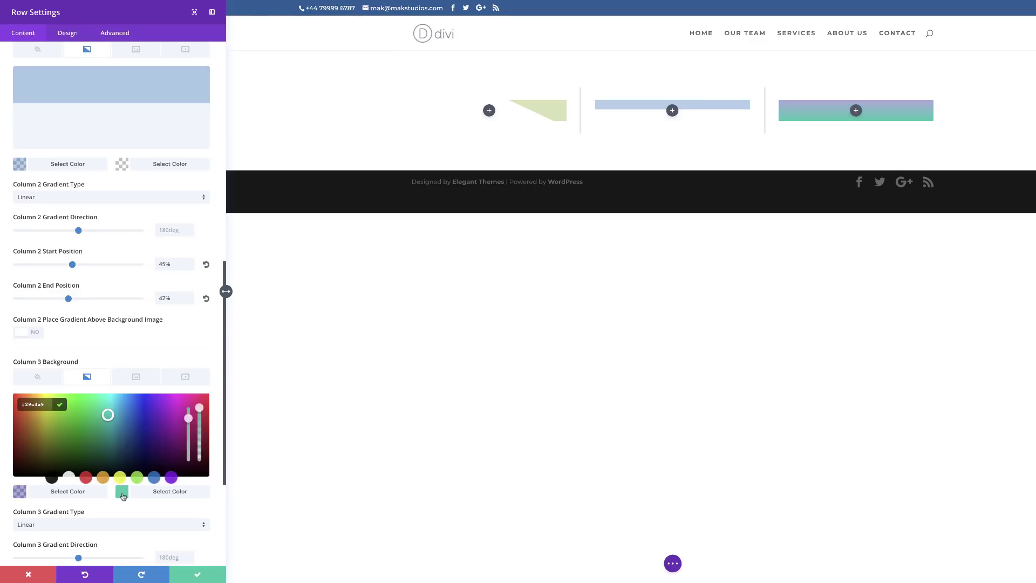
pyautogui.click(50, 478)
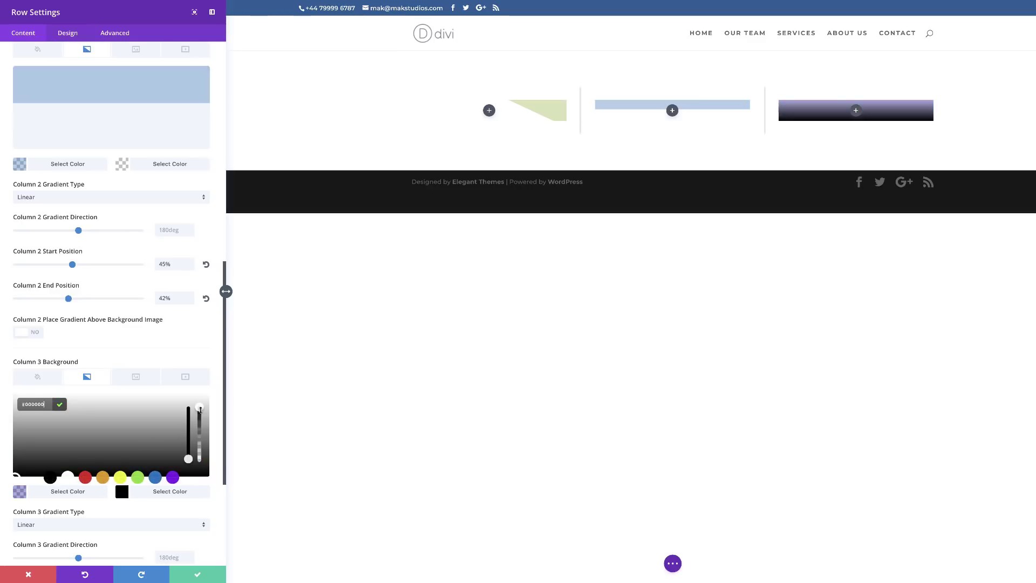
pyautogui.moveTo(200, 408); pyautogui.dragTo(200, 469)
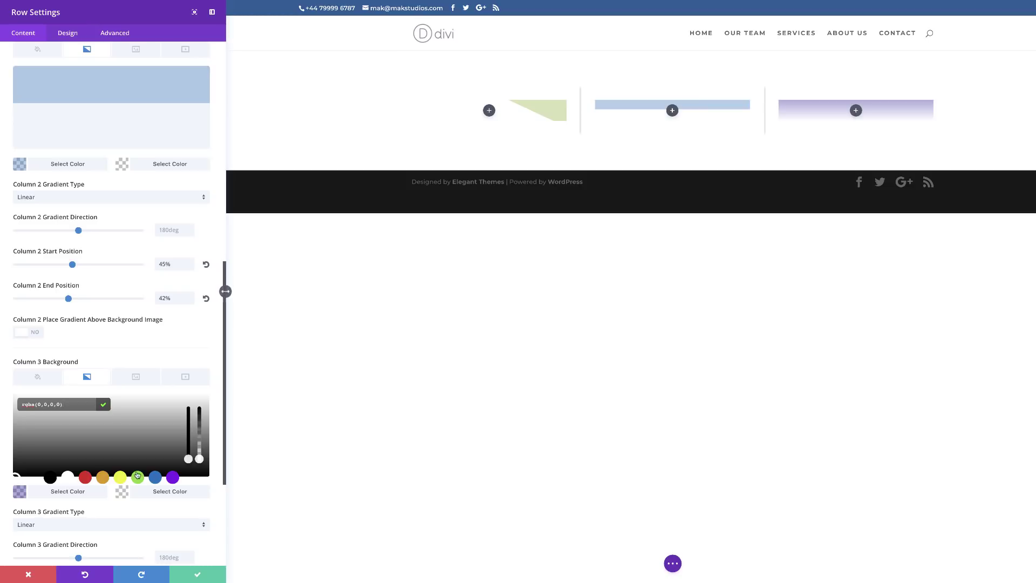
pyautogui.scroll(-1, 112, 508)
pyautogui.scroll(-2, 115, 512)
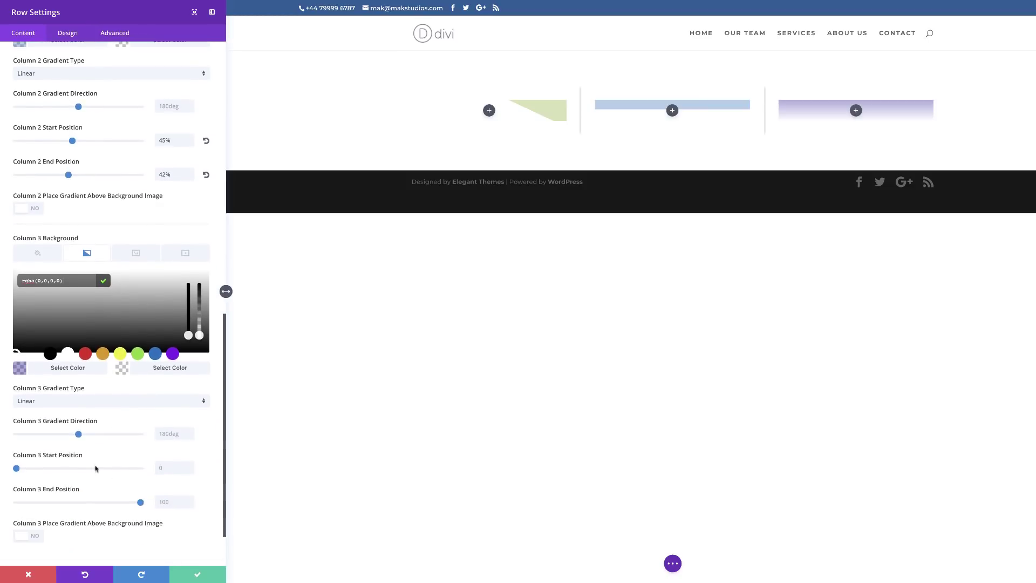
# Angle Column 3's gradient to 156deg with start position 29% and end position 11%.
pyautogui.moveTo(78, 435); pyautogui.dragTo(71, 437)
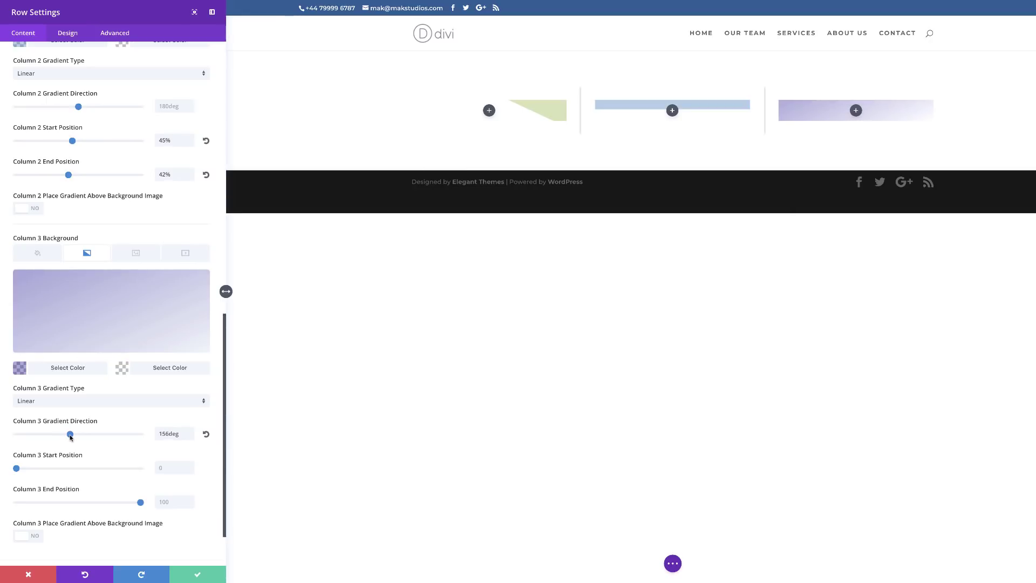
pyautogui.moveTo(17, 470); pyautogui.dragTo(53, 472)
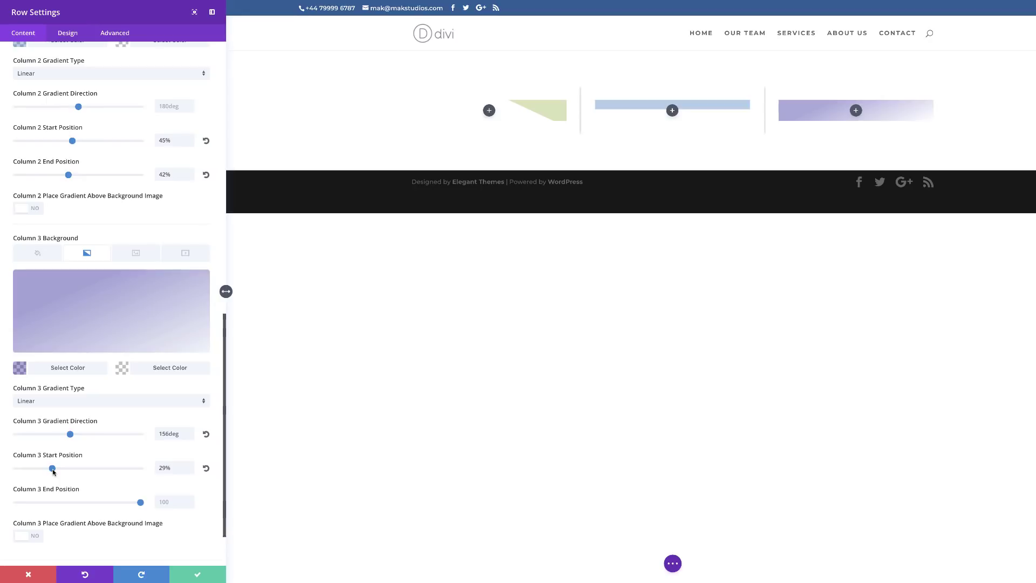
pyautogui.moveTo(140, 501); pyautogui.dragTo(68, 510)
pyautogui.moveTo(32, 508); pyautogui.dragTo(31, 507)
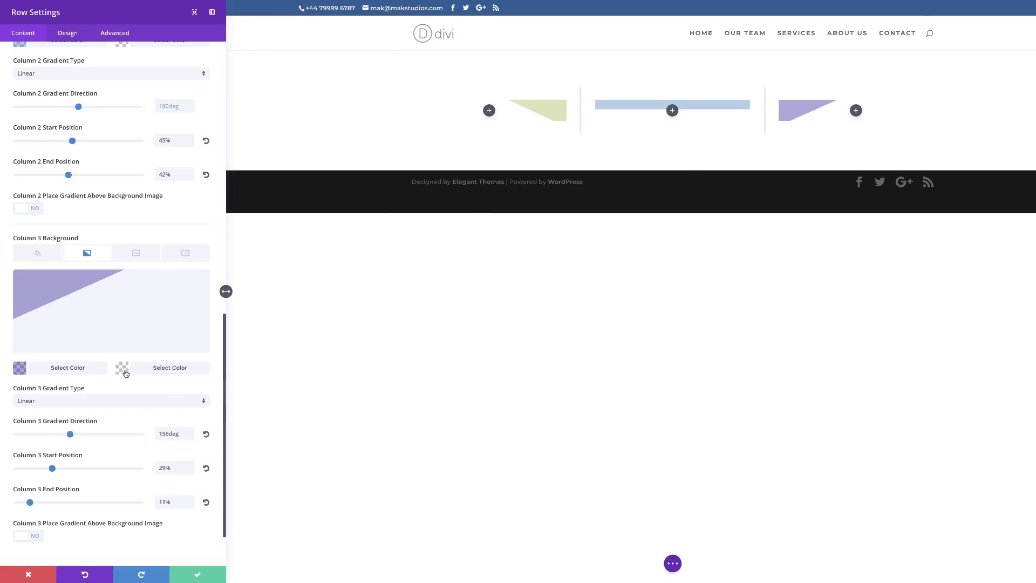
pyautogui.click(74, 34)
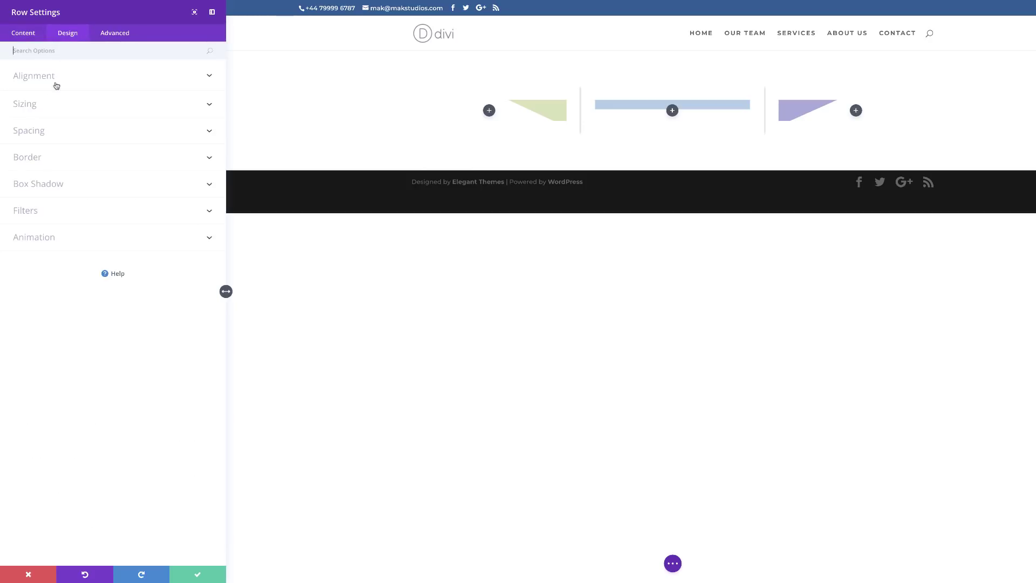
# Turn on Make This Row Fullwidth in the row's Sizing options.
pyautogui.click(37, 104)
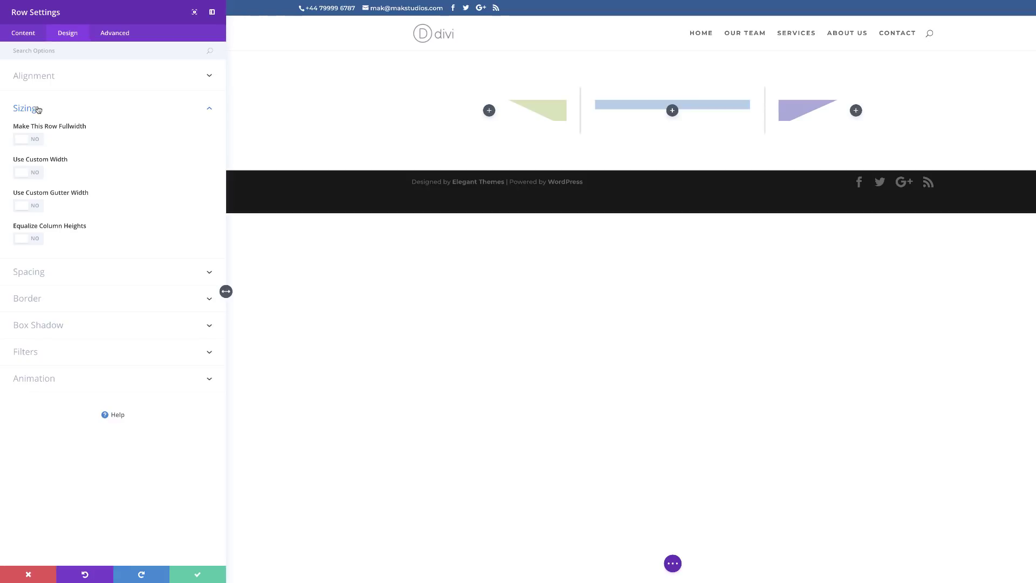
pyautogui.click(38, 142)
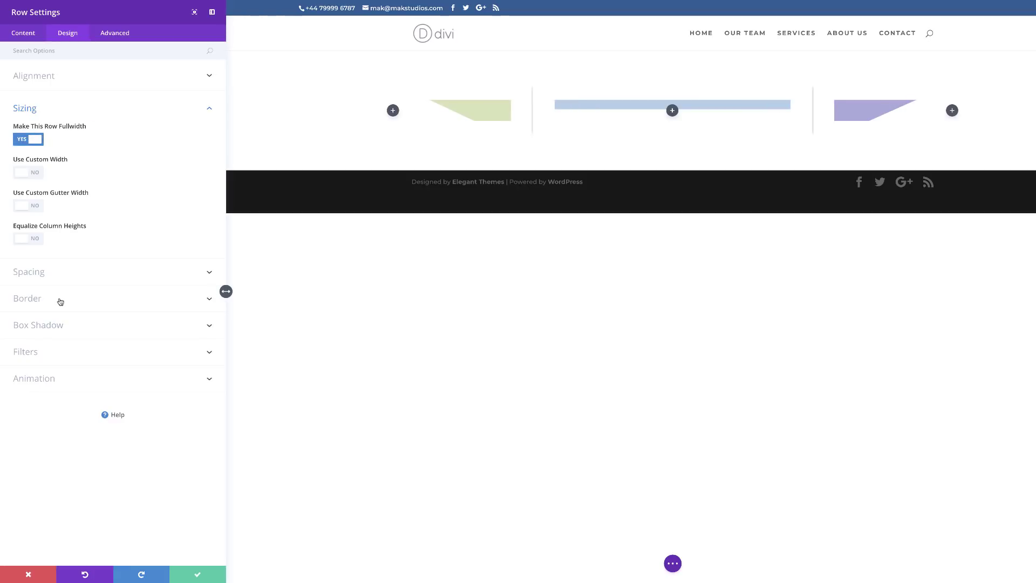
pyautogui.click(43, 275)
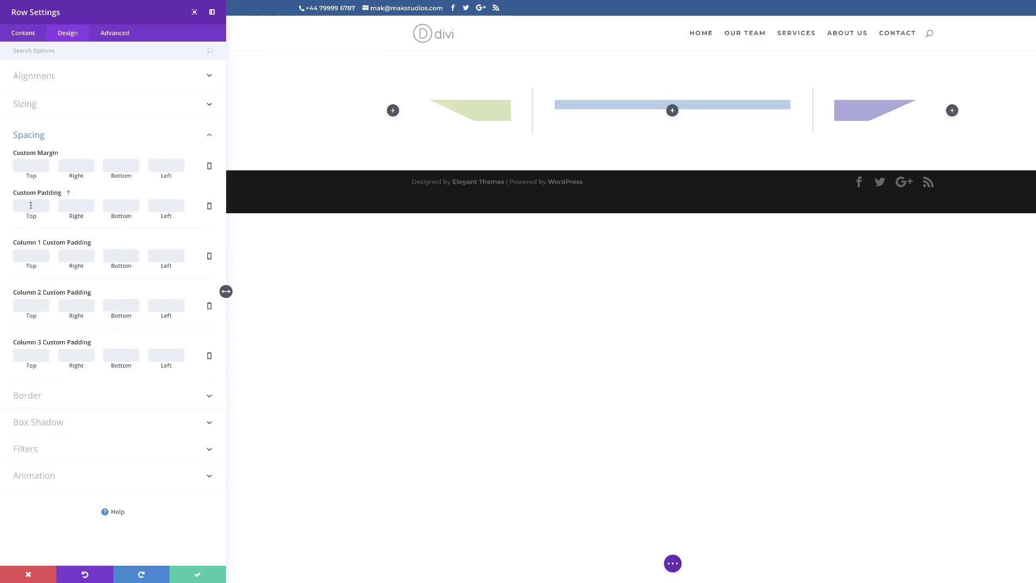
# Set the row's custom padding to 27px top, 50px right, 35px bottom and 50px left.
pyautogui.write('27')
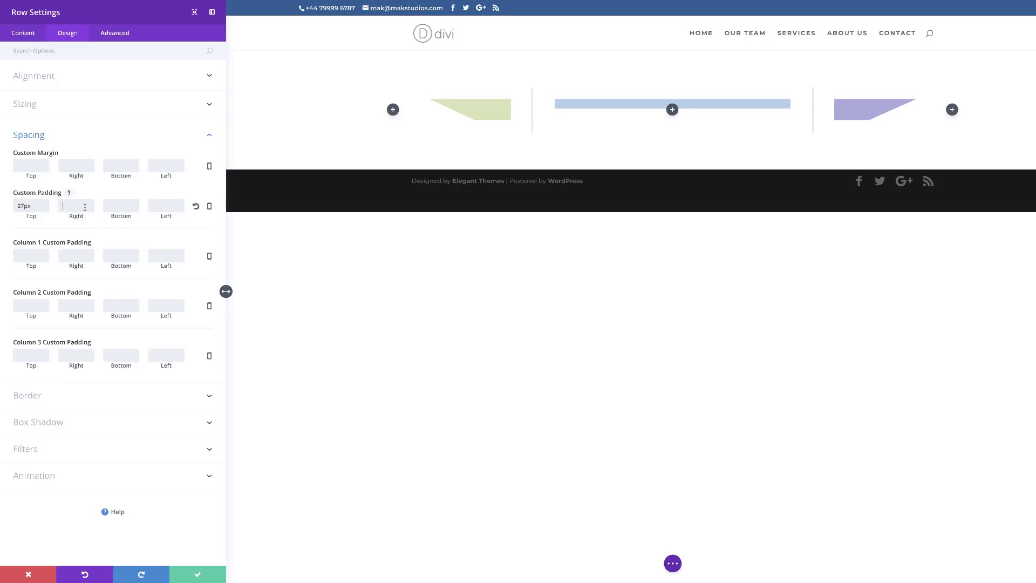
pyautogui.write('50')
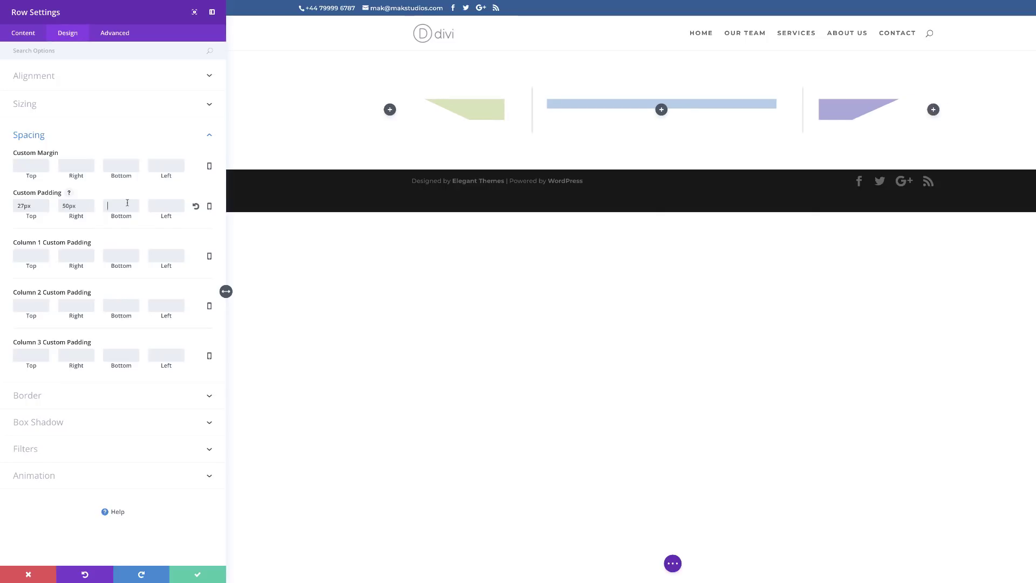
pyautogui.write('35')
pyautogui.click(172, 202)
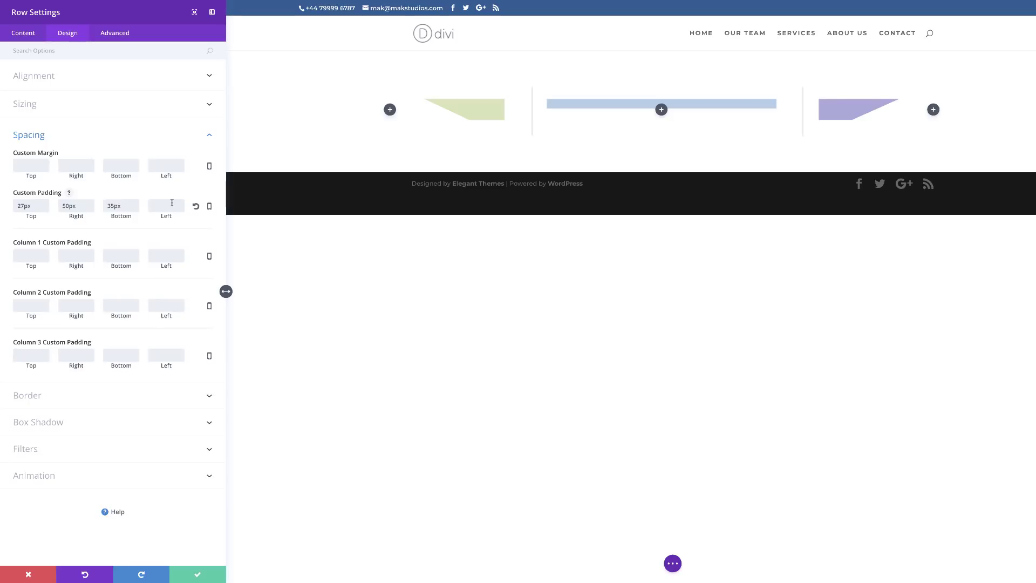
pyautogui.write('50')
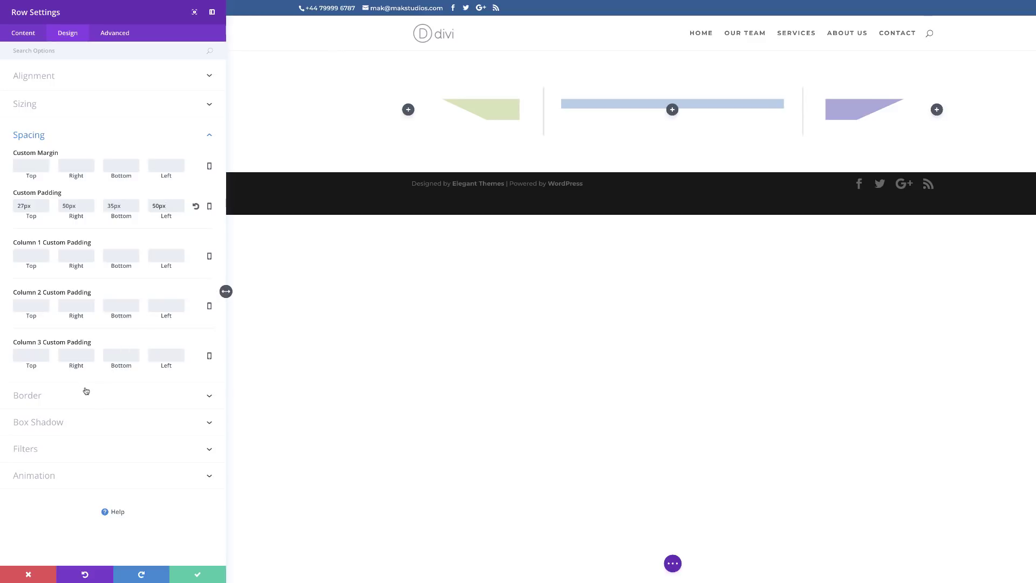
pyautogui.click(66, 398)
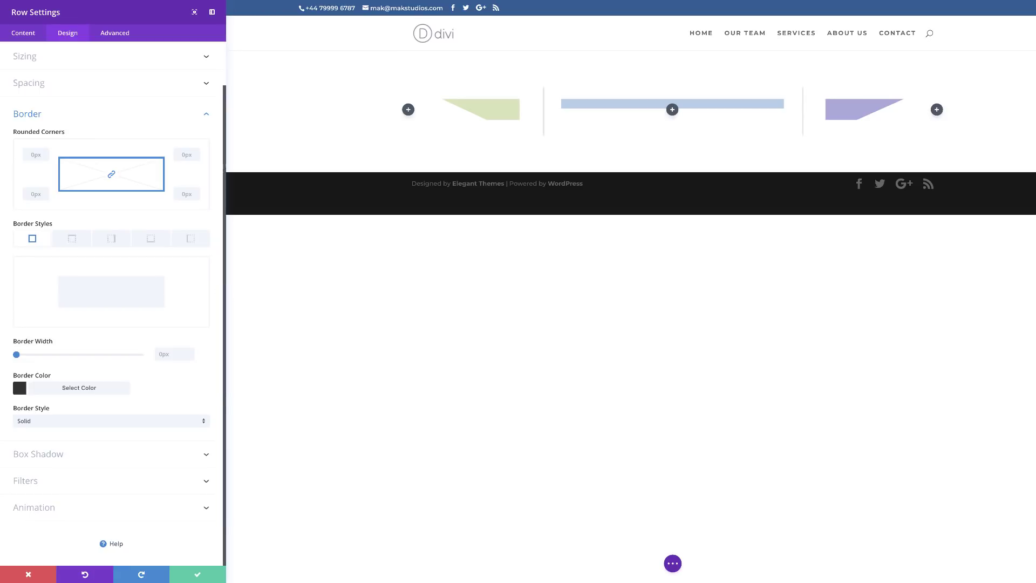
# Give the row a 4px double right border in mint #b4e6df.
pyautogui.click(112, 239)
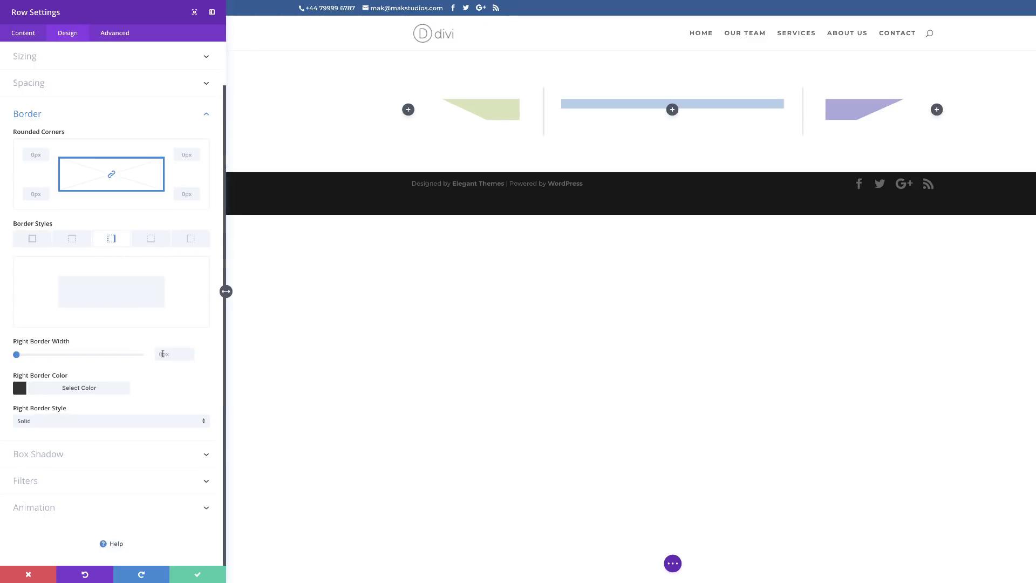
pyautogui.click(183, 356)
pyautogui.write('4')
pyautogui.click(19, 389)
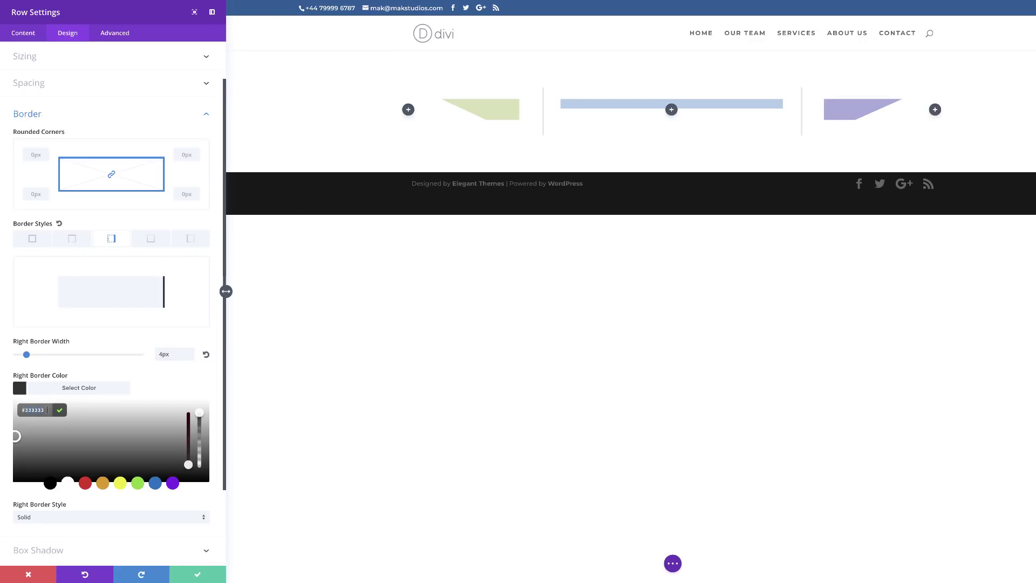
pyautogui.write('#b4e6df')
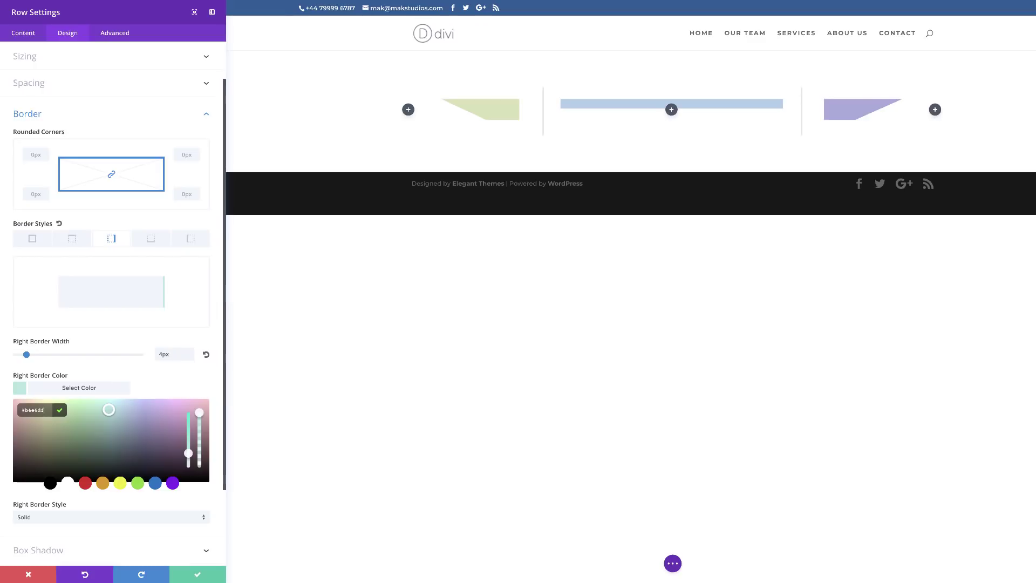
pyautogui.scroll(-2, 161, 387)
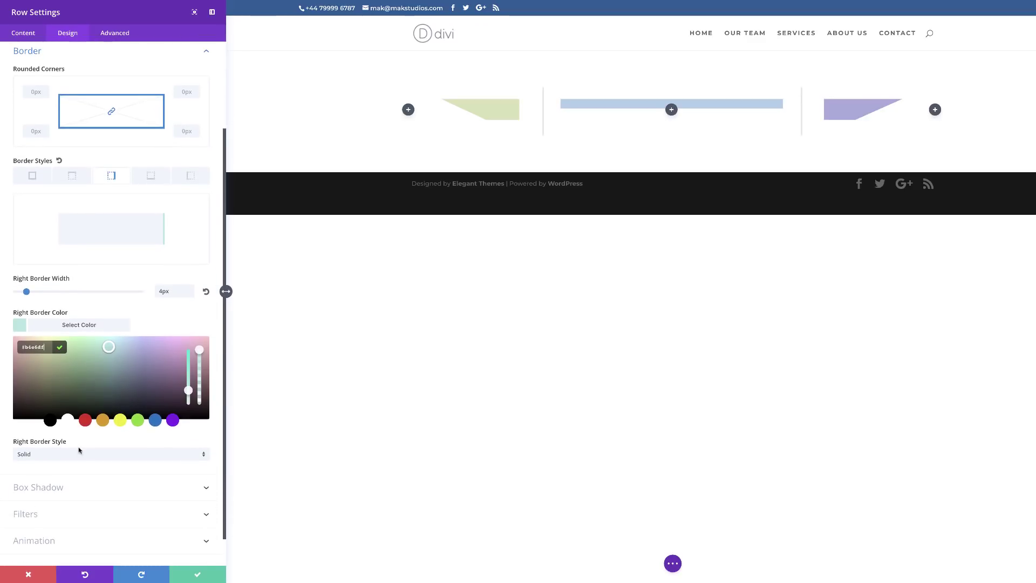
pyautogui.click(74, 455)
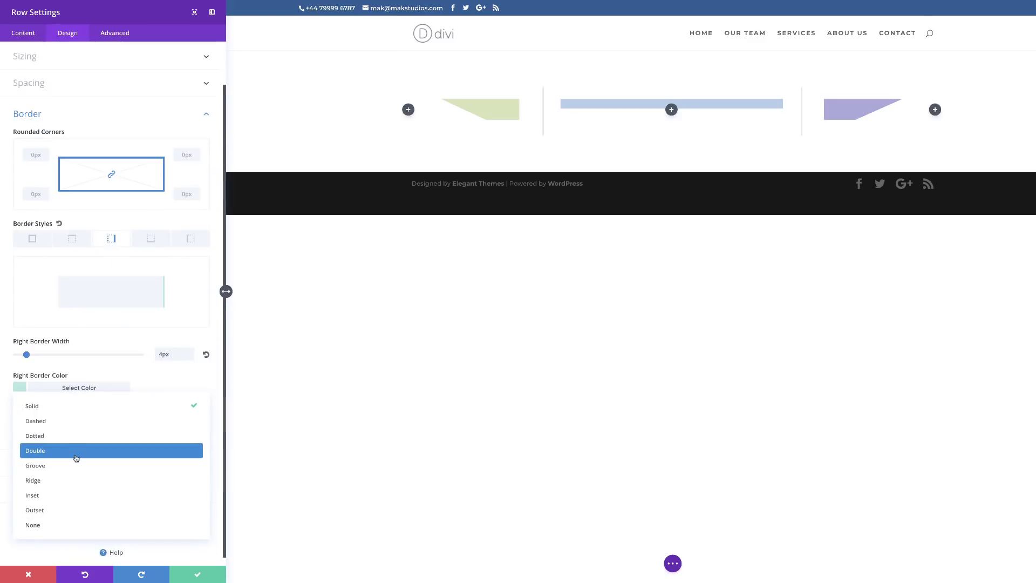
pyautogui.click(76, 458)
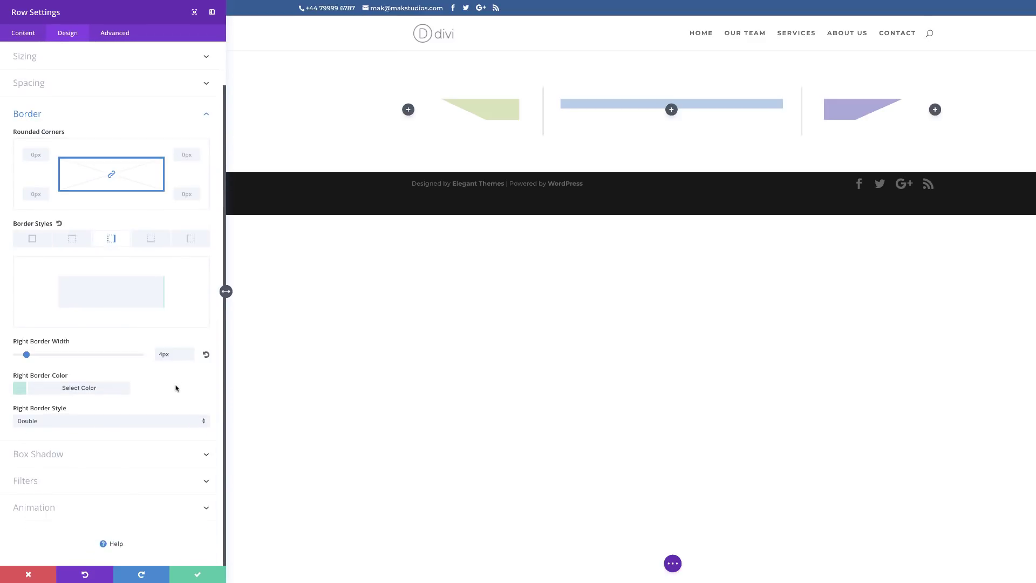
# Give the row a 4px double left border in pale yellow #ebe68d.
pyautogui.click(191, 240)
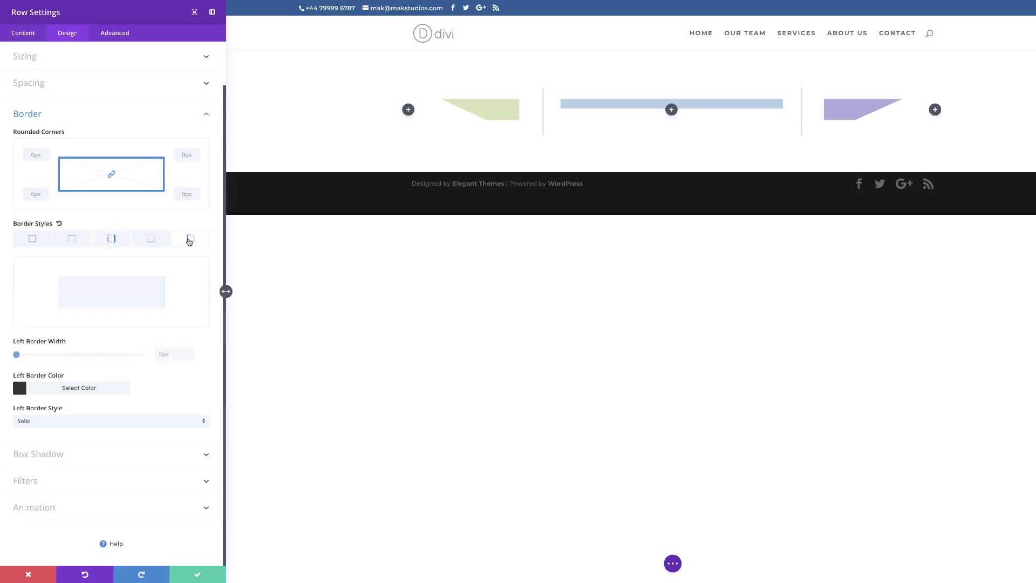
pyautogui.click(160, 355)
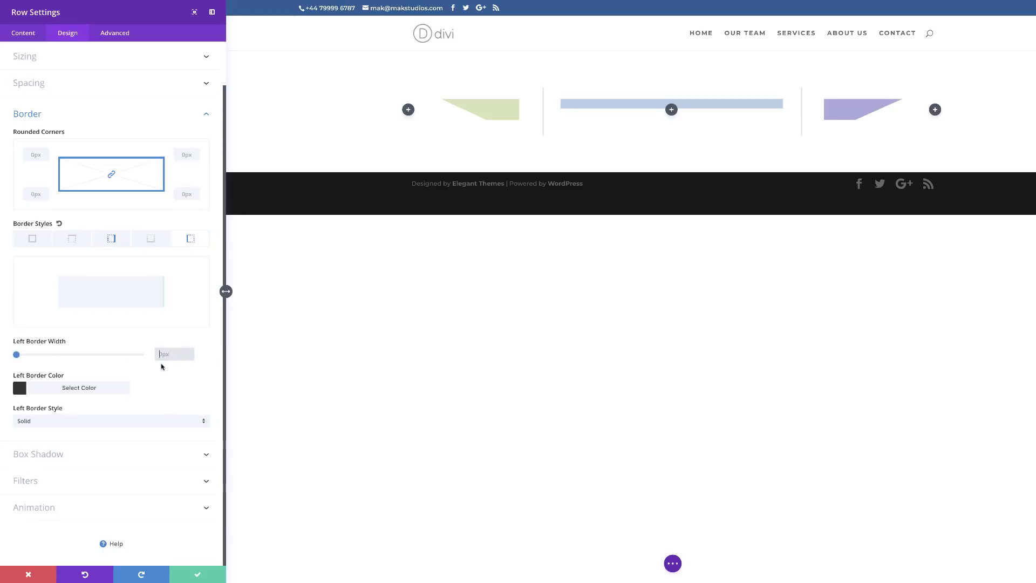
pyautogui.write('4')
pyautogui.click(69, 420)
pyautogui.click(69, 451)
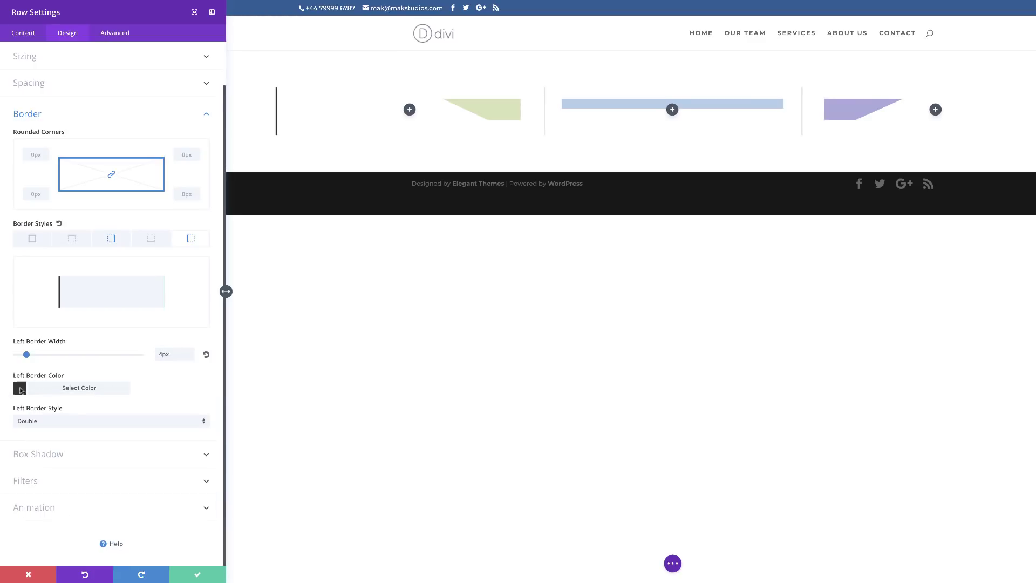
pyautogui.click(20, 388)
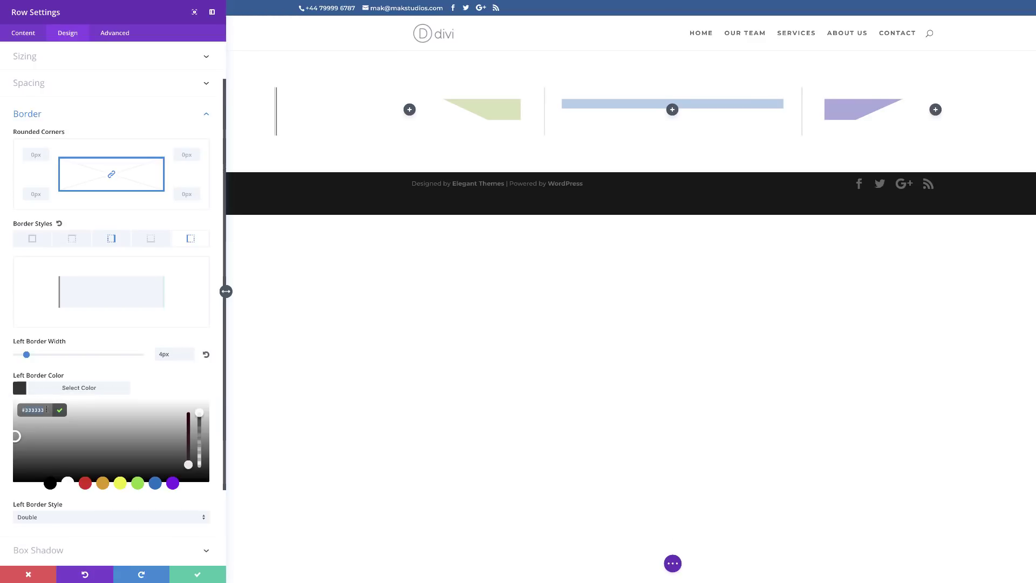
pyautogui.write('#ebe68d')
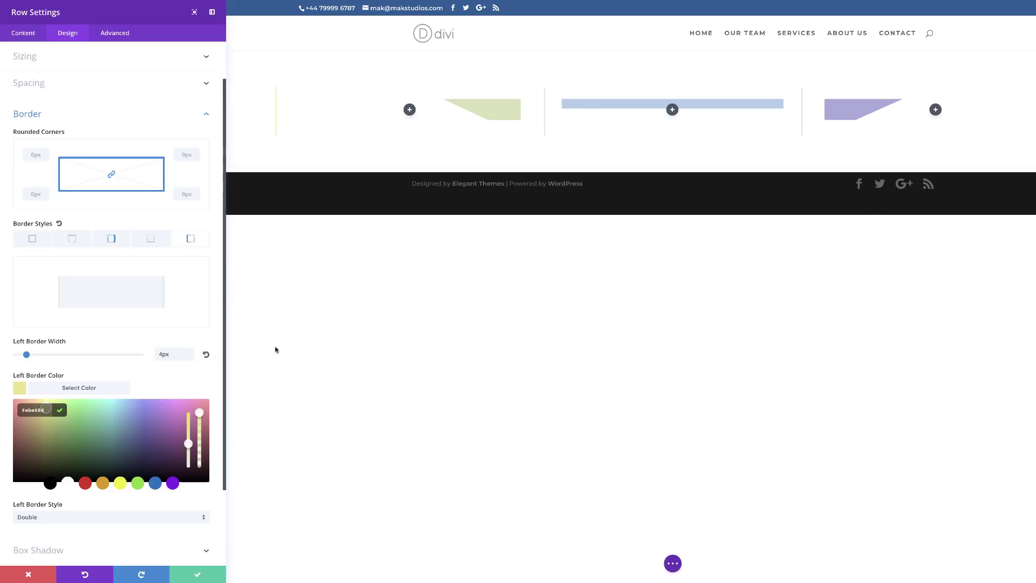
# Give the row a 4px double top border in pale yellow #ebe68d.
pyautogui.click(73, 241)
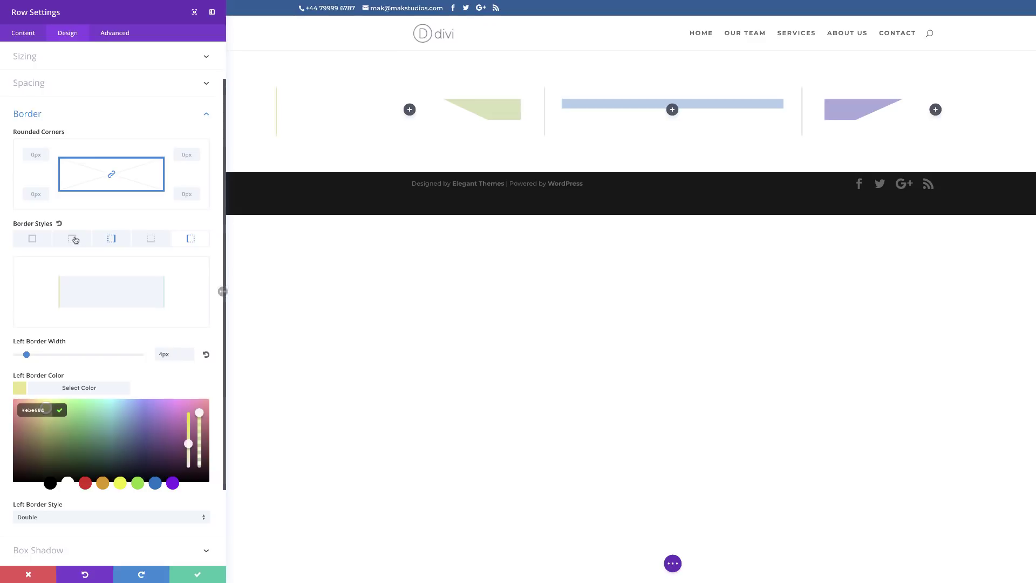
pyautogui.click(187, 359)
pyautogui.write('4')
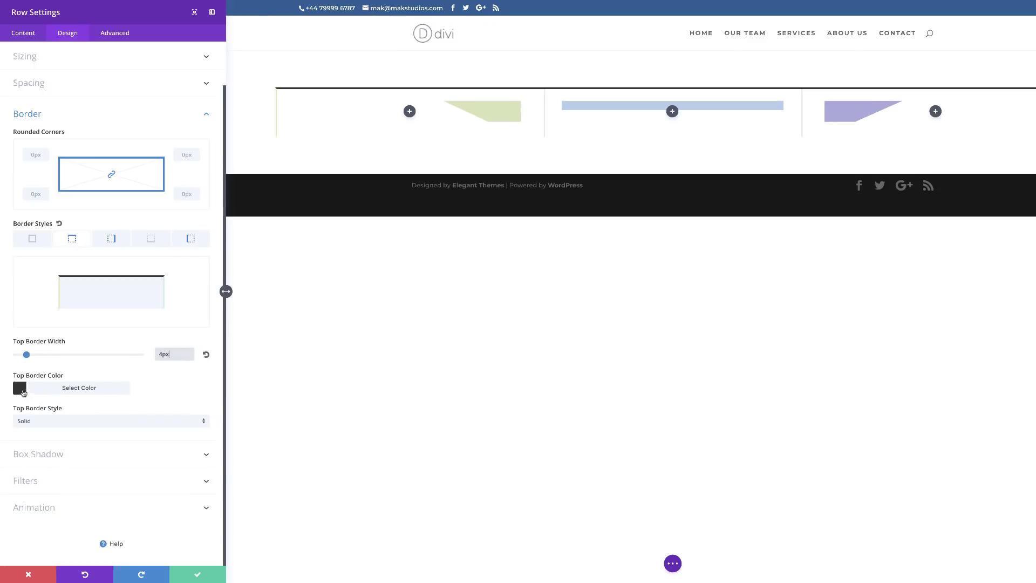
pyautogui.click(20, 387)
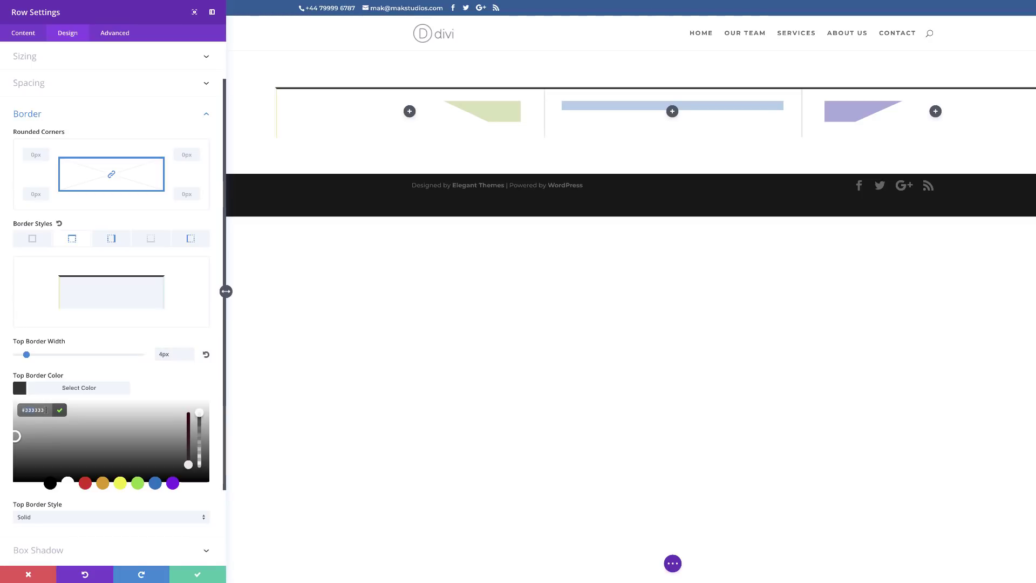
pyautogui.write('#ebe68d')
pyautogui.scroll(-1, 169, 376)
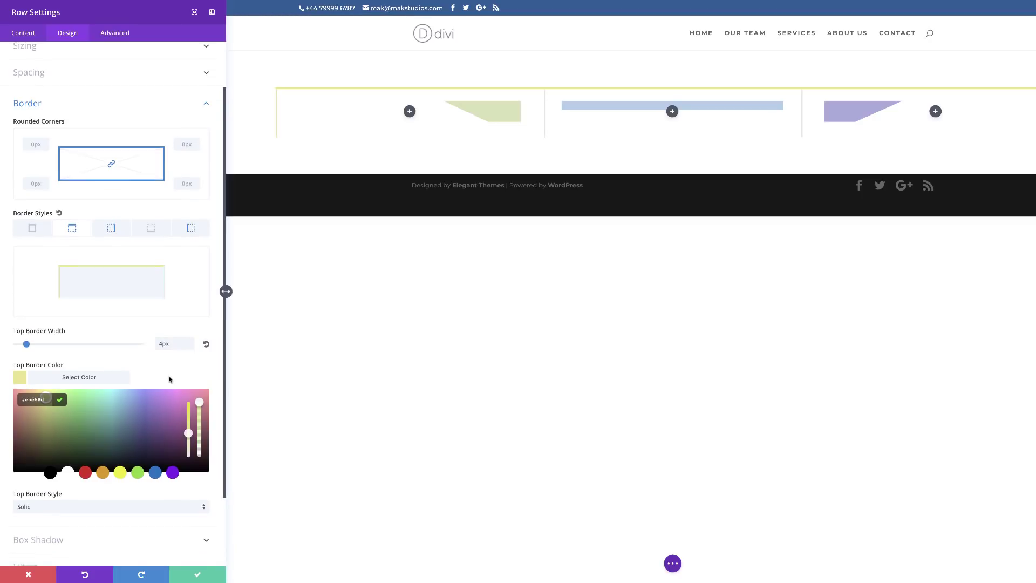
pyautogui.click(120, 463)
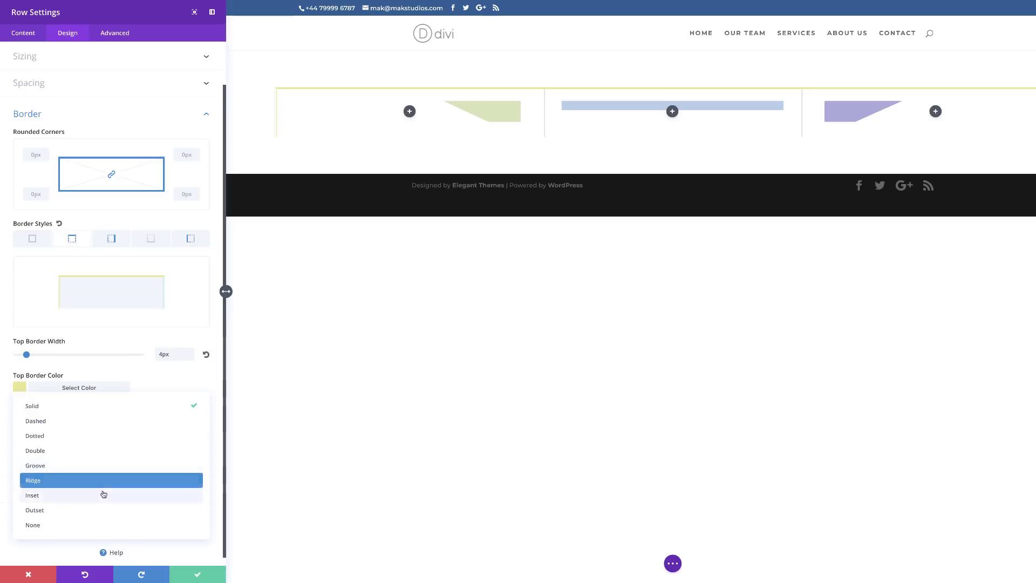
pyautogui.click(108, 465)
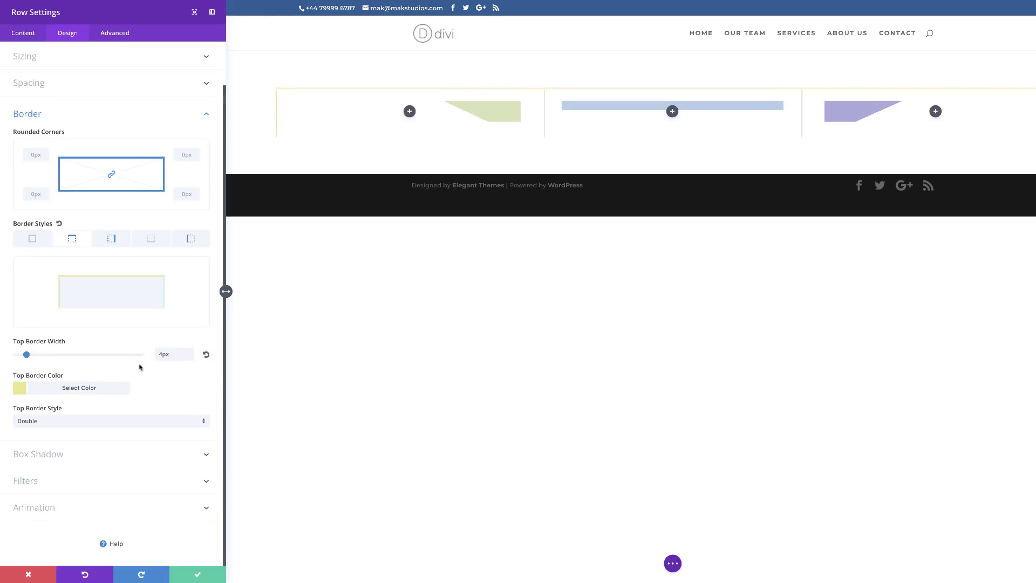
# Add a 4px double lilac bottom border to the row and save Row Settings.
pyautogui.click(153, 242)
pyautogui.click(165, 355)
pyautogui.write('4')
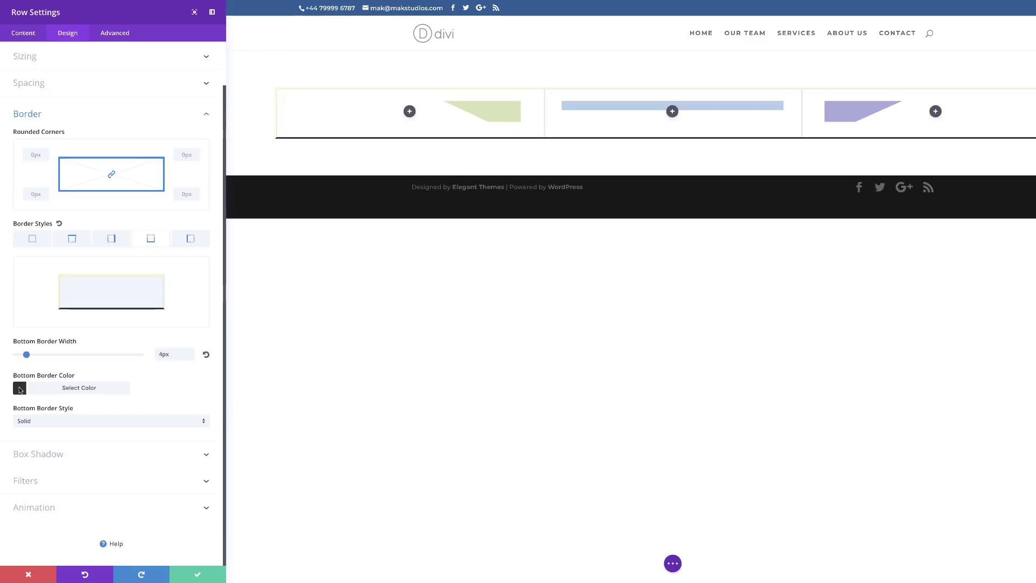
pyautogui.click(24, 390)
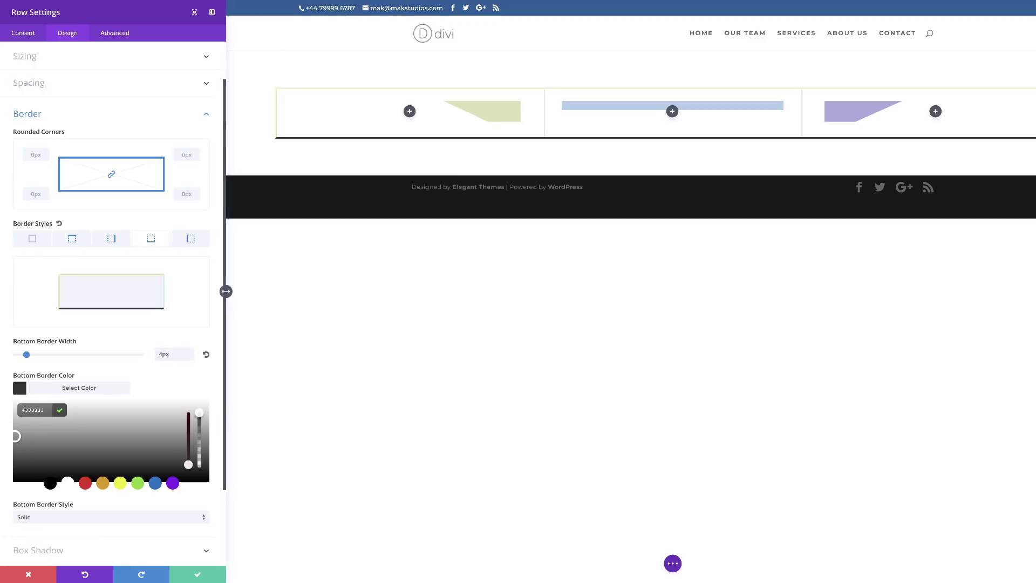
pyautogui.hotkey('ctrl', 'v')
pyautogui.scroll(-1, 71, 433)
pyautogui.click(61, 453)
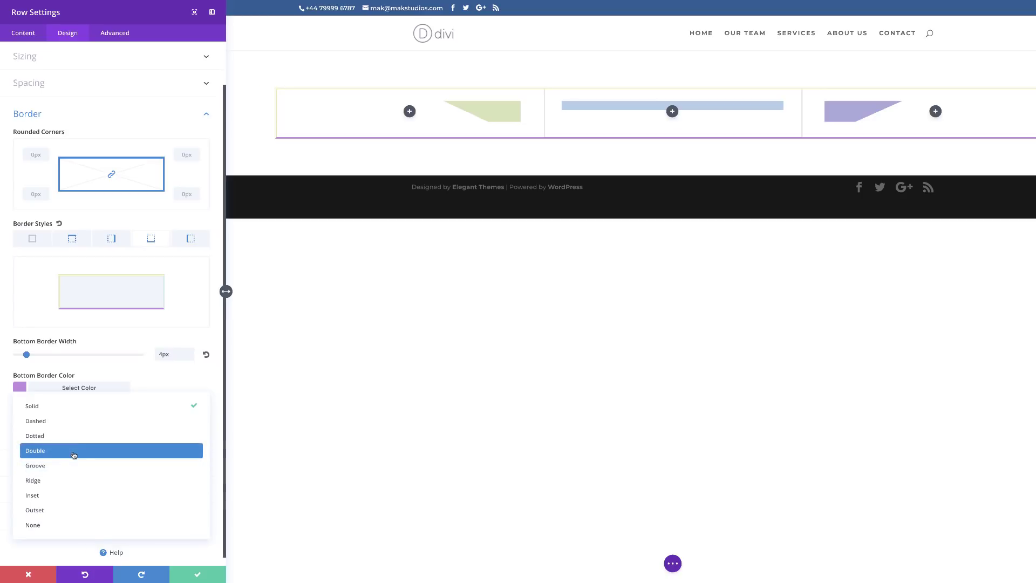
pyautogui.click(75, 452)
pyautogui.click(196, 577)
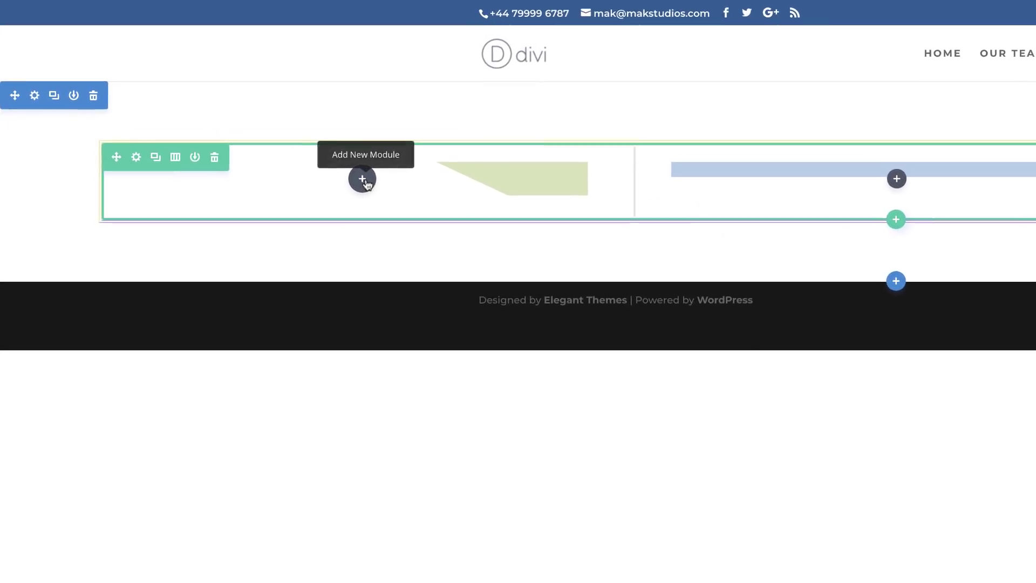
# Insert a Text module into the row's first column using the 'text' module search.
pyautogui.click(363, 180)
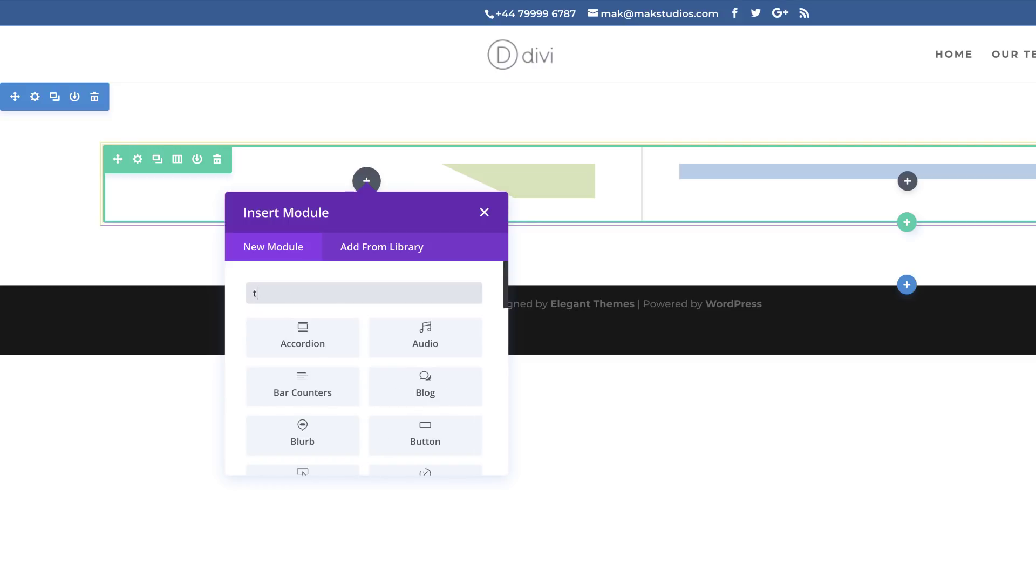
pyautogui.write('text')
pyautogui.click(315, 332)
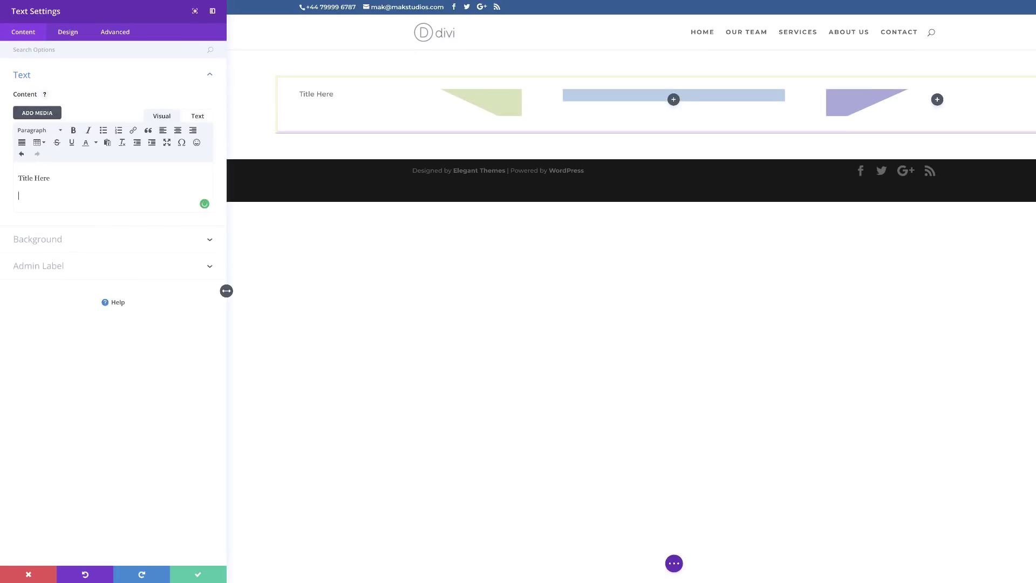
# Paste three placeholder paragraphs and make 'Title Here' a Heading 1.
pyautogui.write('Lorem ipsum dolor sit amet, consectetuer adipiscing elit. Donec odio. Quisque volutpat mattis eros. Nullam malesuada erat ut turpis. Suspendisse urna nibh, viverra non, semper suscipit, posuere a, pede.  Donec nec justo eget felis facilisis fermentum. Aliquam porttitor mauris sit amet orci. Aenean dignissim pellentesque felis.  Morbi in sem quis dui placerat ornare. Pellentesque odio nisi, euismod in, pharetra a, ultricies in, diam. Sed arcu. Cras consequat.')
pyautogui.moveTo(50, 178); pyautogui.dragTo(18, 178)
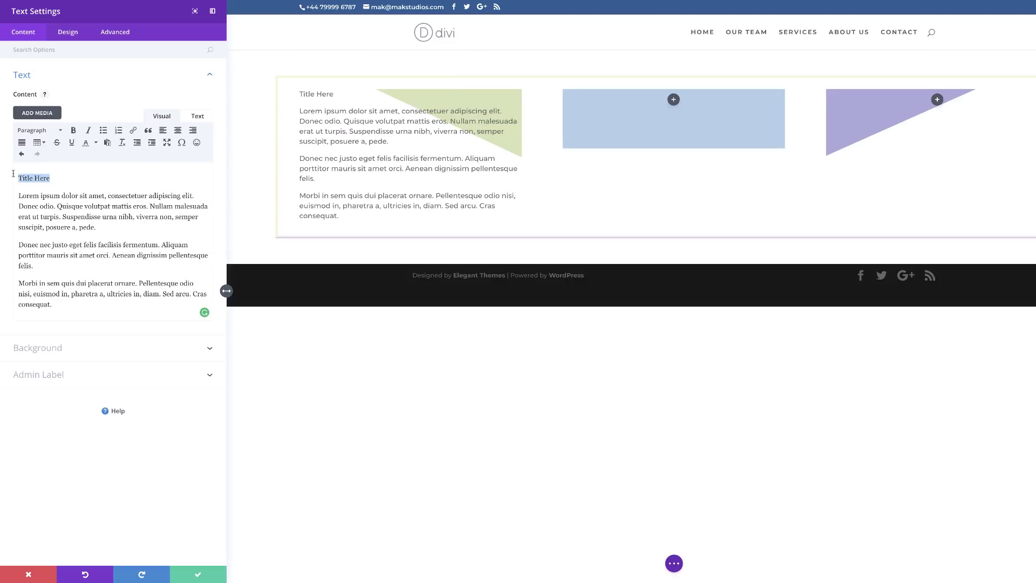
pyautogui.click(57, 131)
pyautogui.click(58, 164)
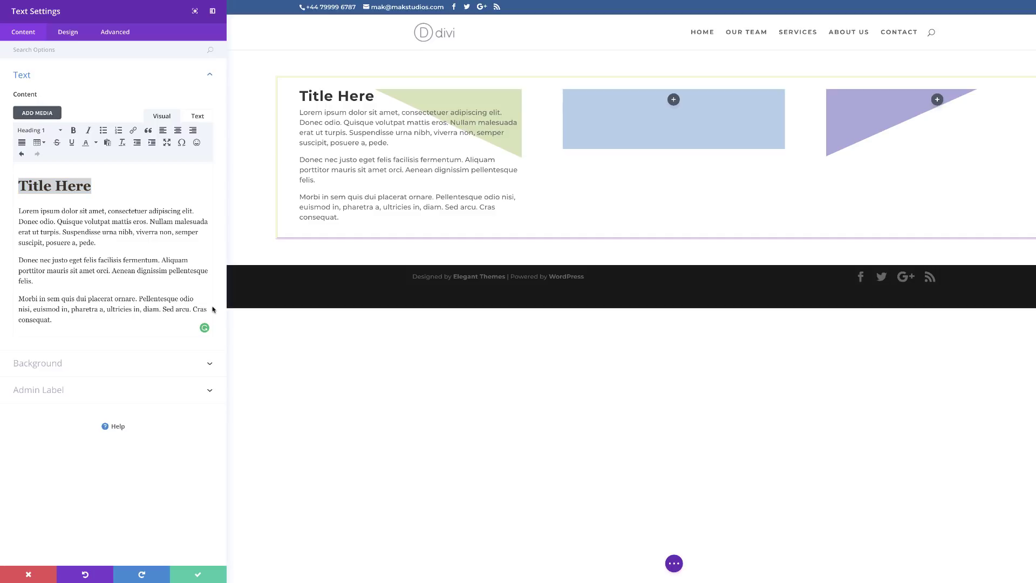
# Give the text module a beige #e0d9ce background colour.
pyautogui.click(52, 365)
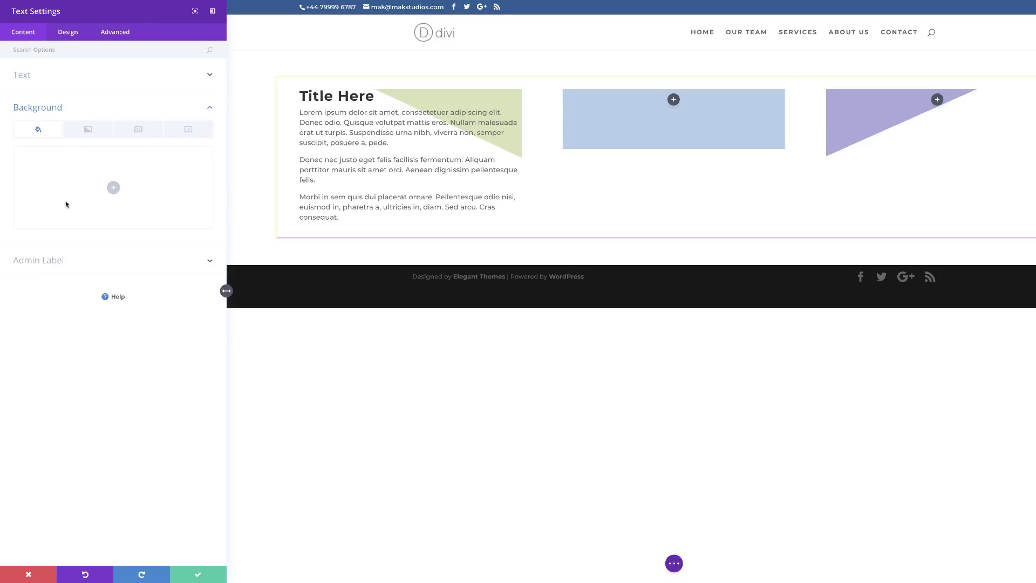
pyautogui.click(114, 188)
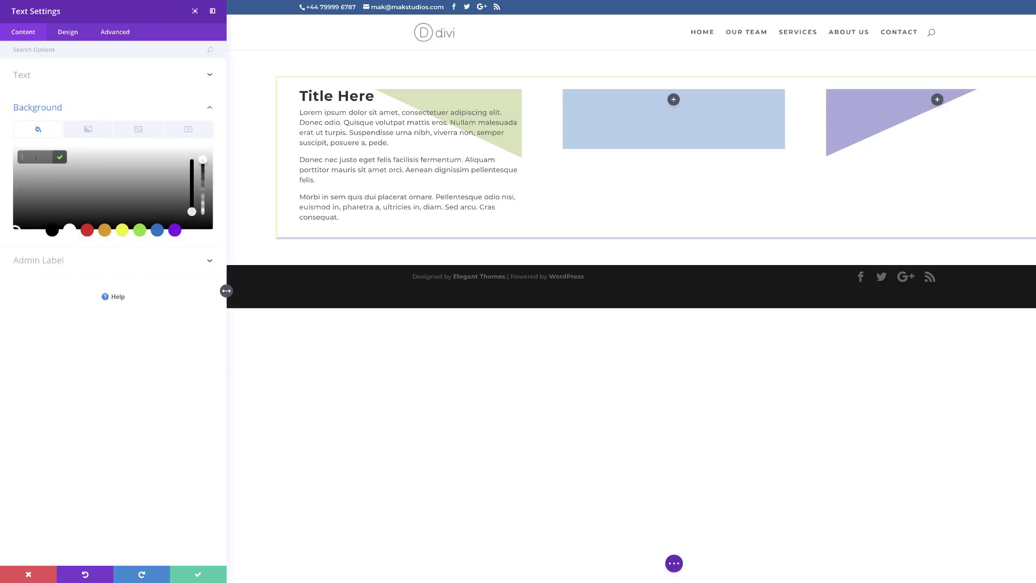
pyautogui.write('#e0d9ce')
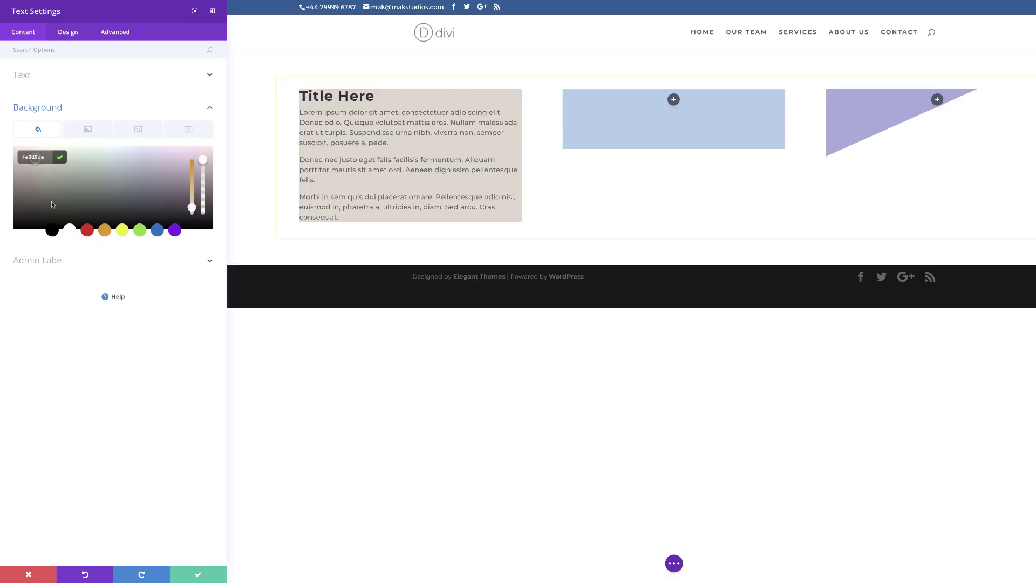
pyautogui.click(71, 34)
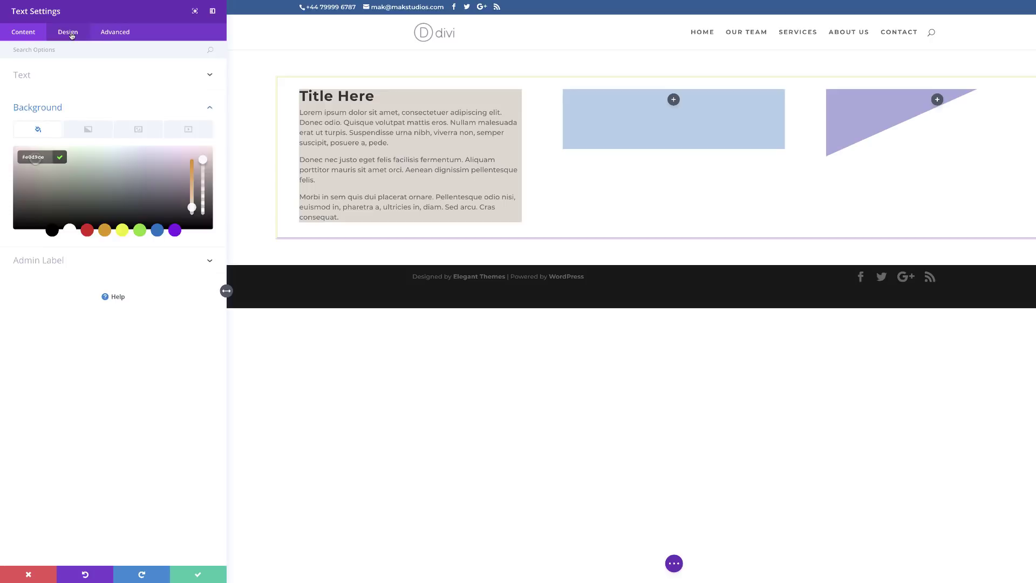
# Set the body text to Amiko font, 13px, in grey #8a8580.
pyautogui.click(28, 79)
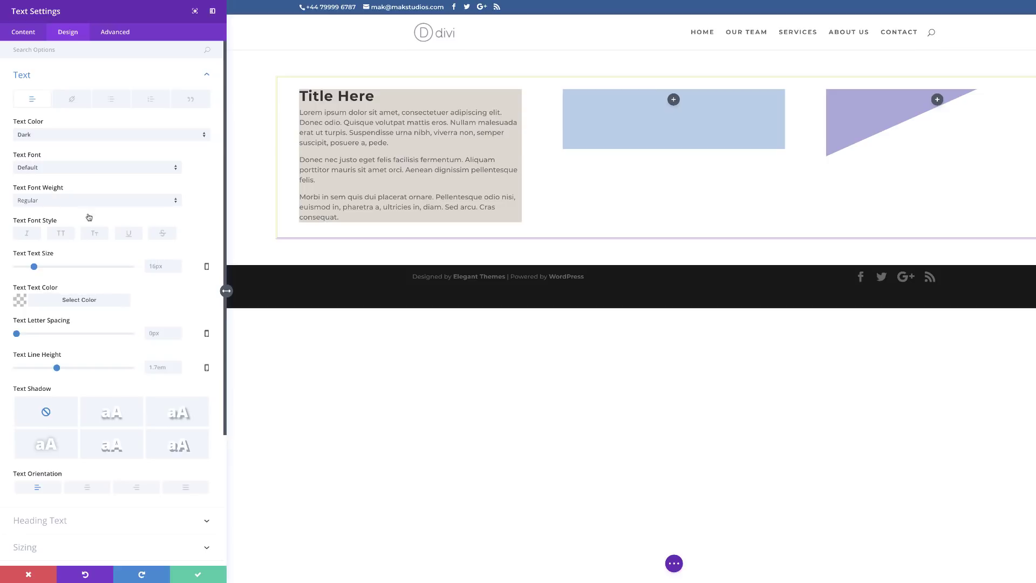
pyautogui.click(63, 172)
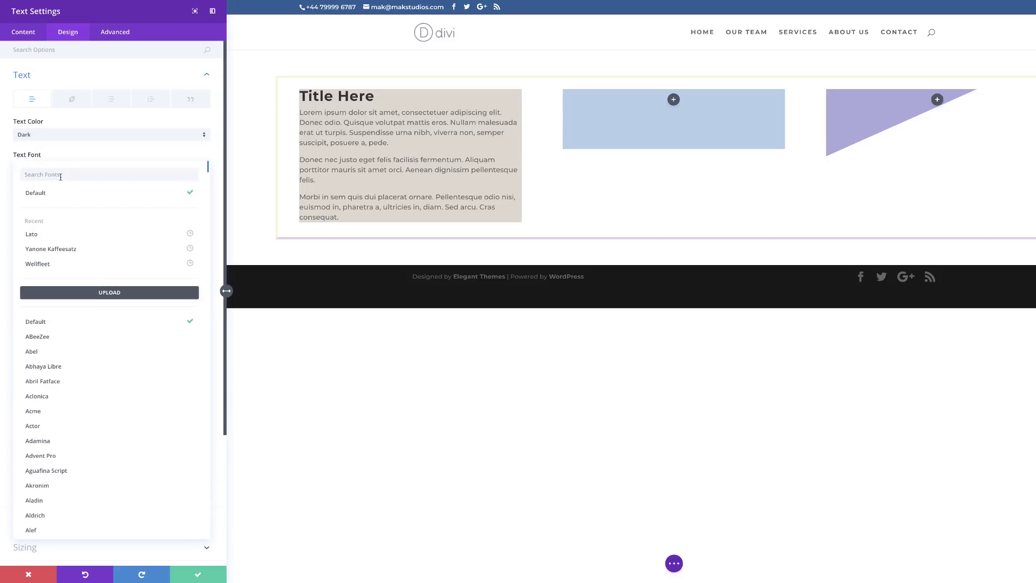
pyautogui.write('Amiko')
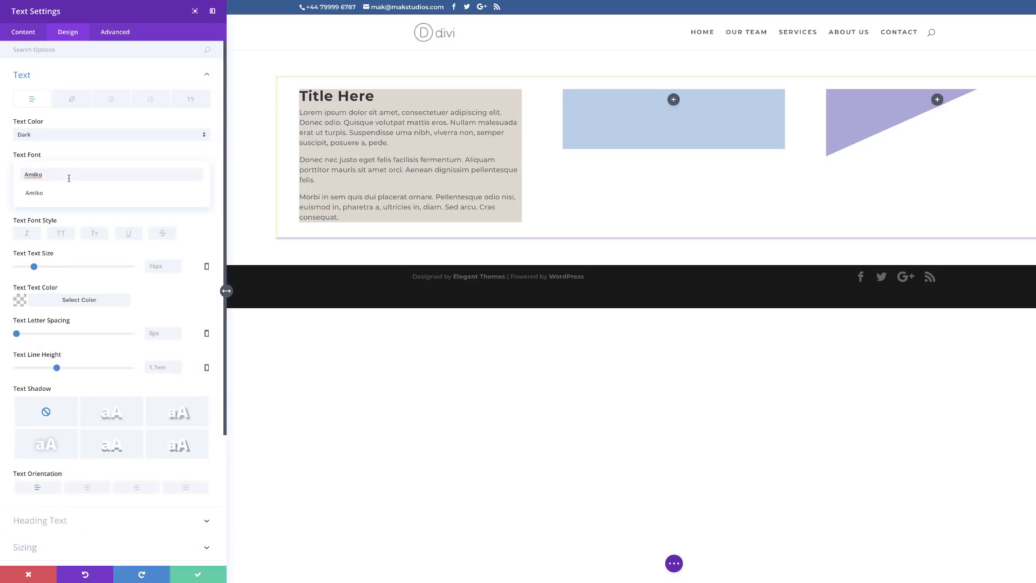
pyautogui.click(41, 197)
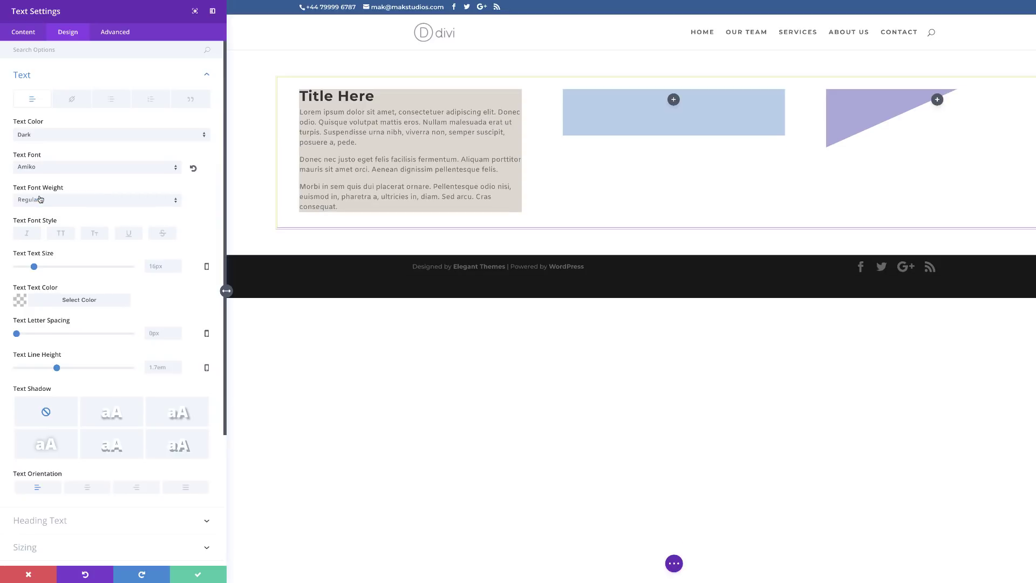
pyautogui.moveTo(34, 267); pyautogui.dragTo(30, 268)
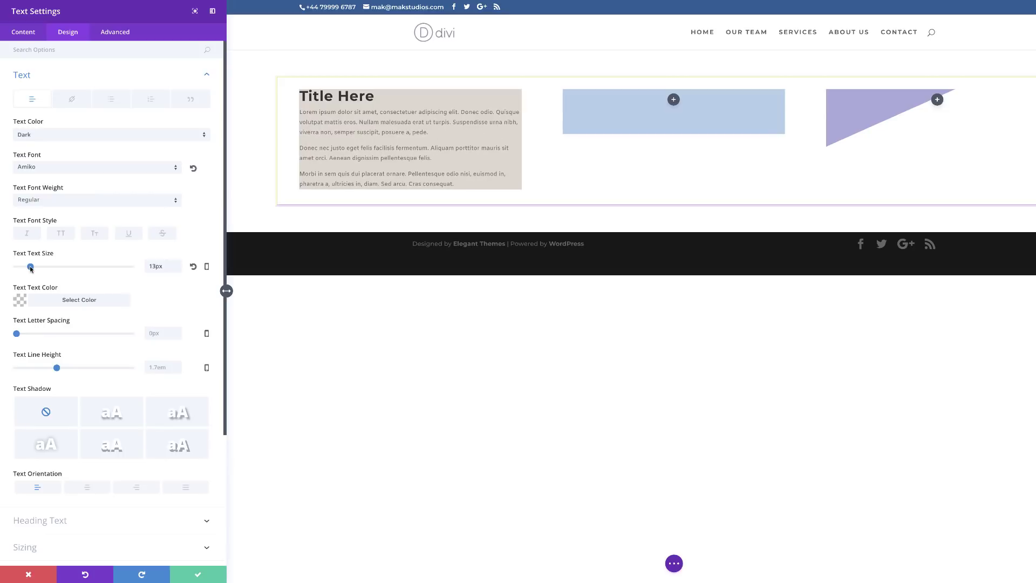
pyautogui.click(19, 300)
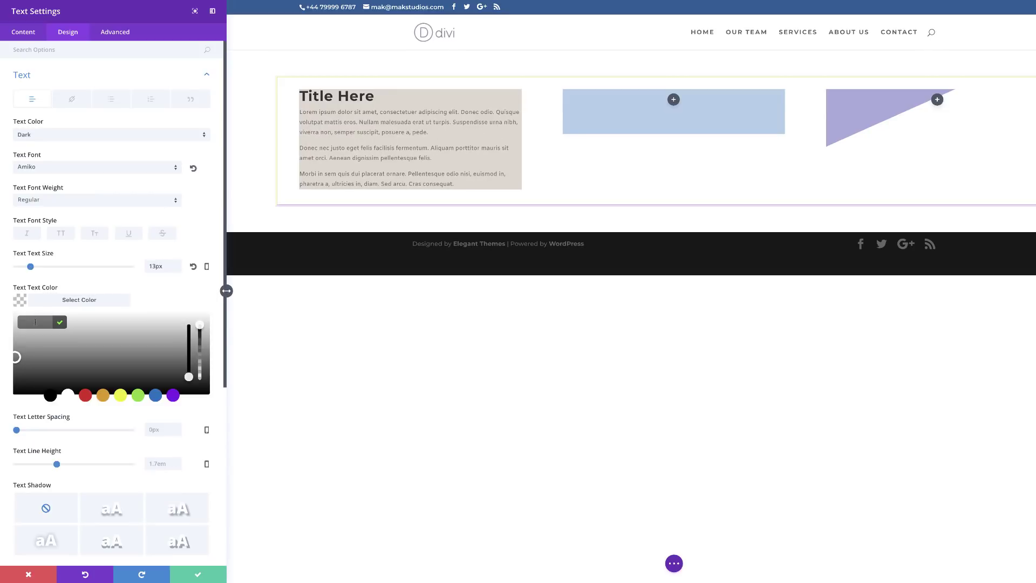
pyautogui.write('#8a8580')
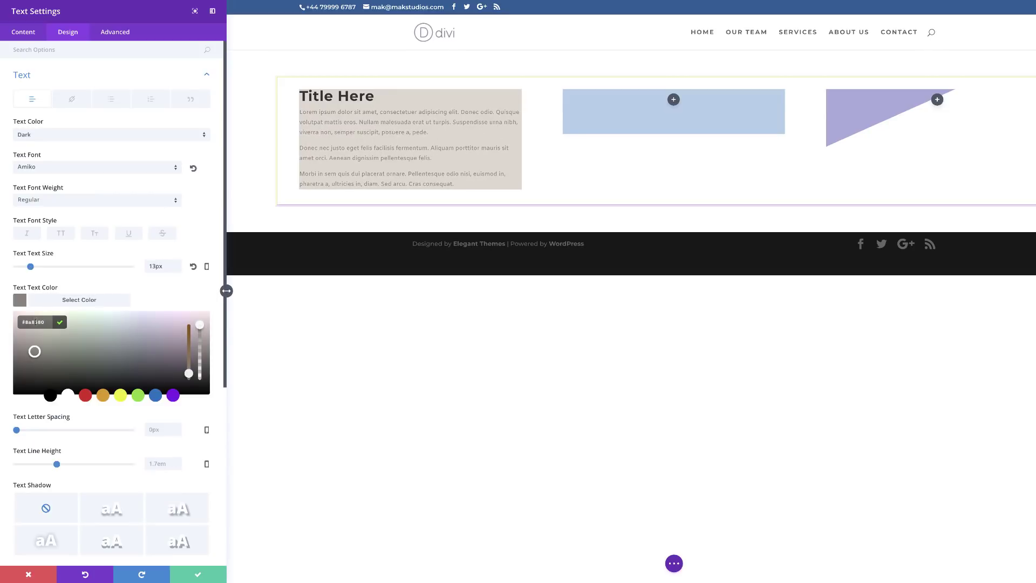
# Set body letter spacing to 3px, line height to 1.9em, and centre the text.
pyautogui.moveTo(17, 430); pyautogui.dragTo(22, 433)
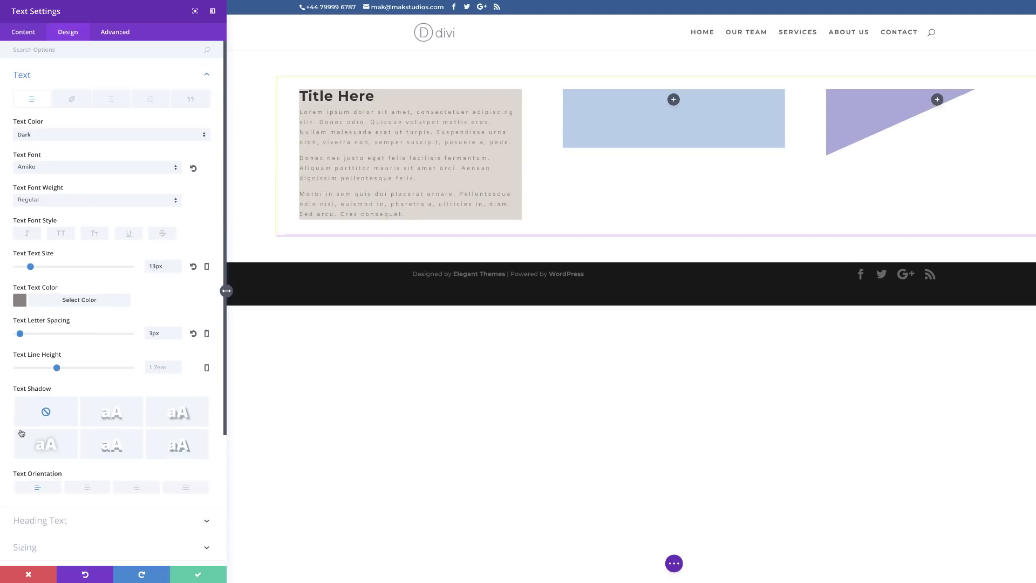
pyautogui.scroll(-1, 22, 433)
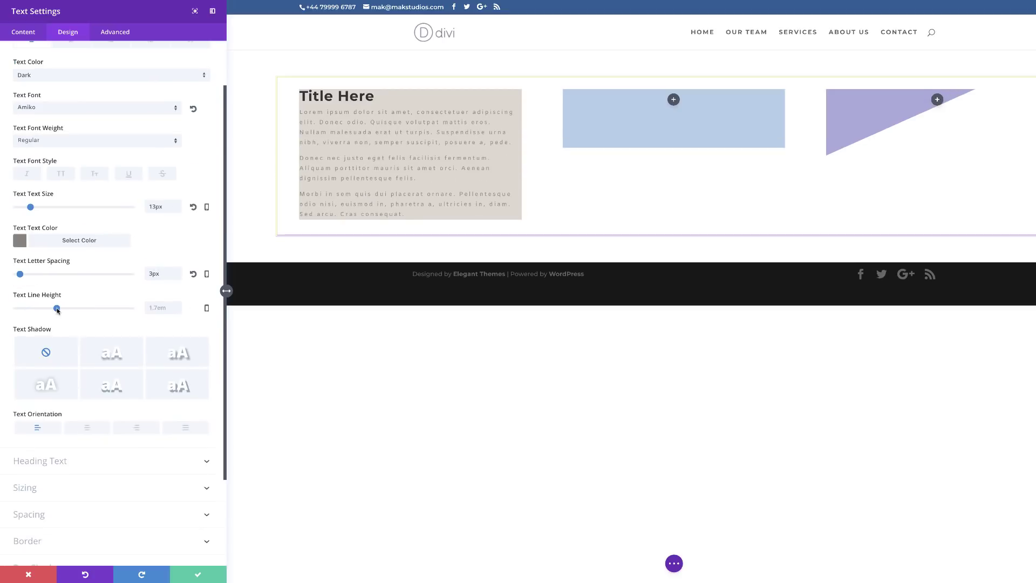
pyautogui.moveTo(60, 309); pyautogui.dragTo(68, 311)
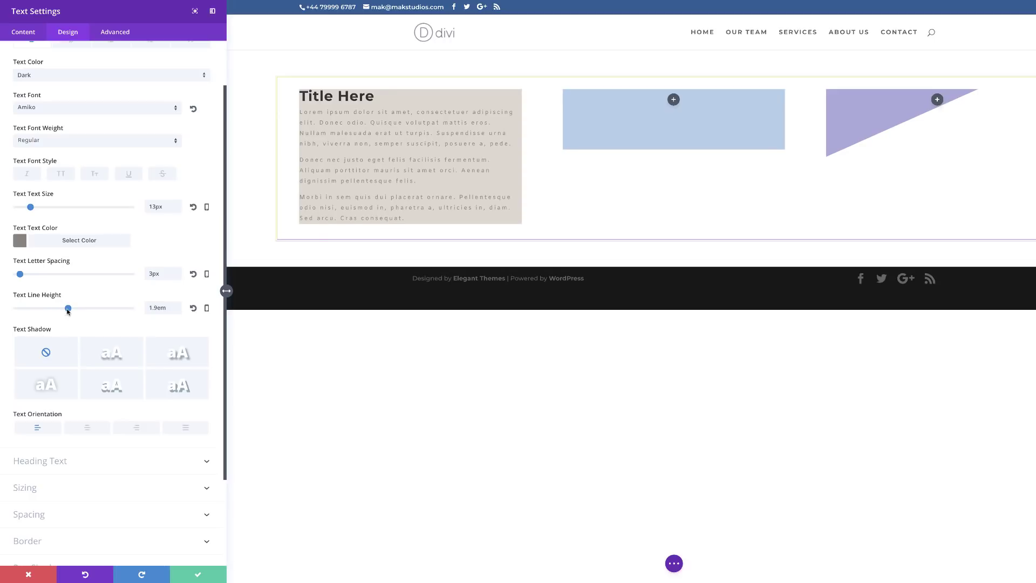
pyautogui.click(88, 428)
pyautogui.scroll(-2, 101, 432)
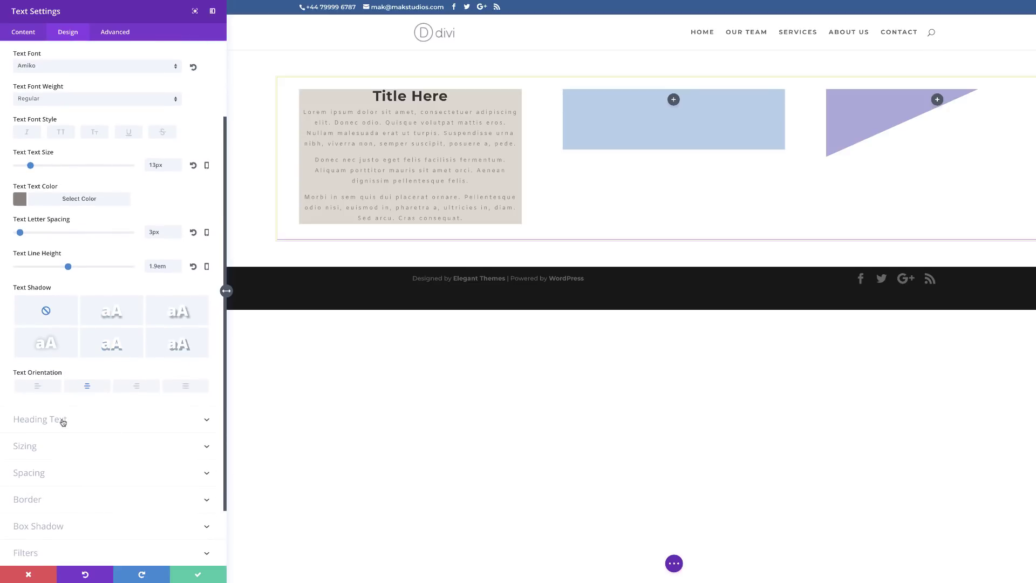
# Style the Title Here heading as grey #8a8680 Amiko at 29px with 3em line height.
pyautogui.click(63, 420)
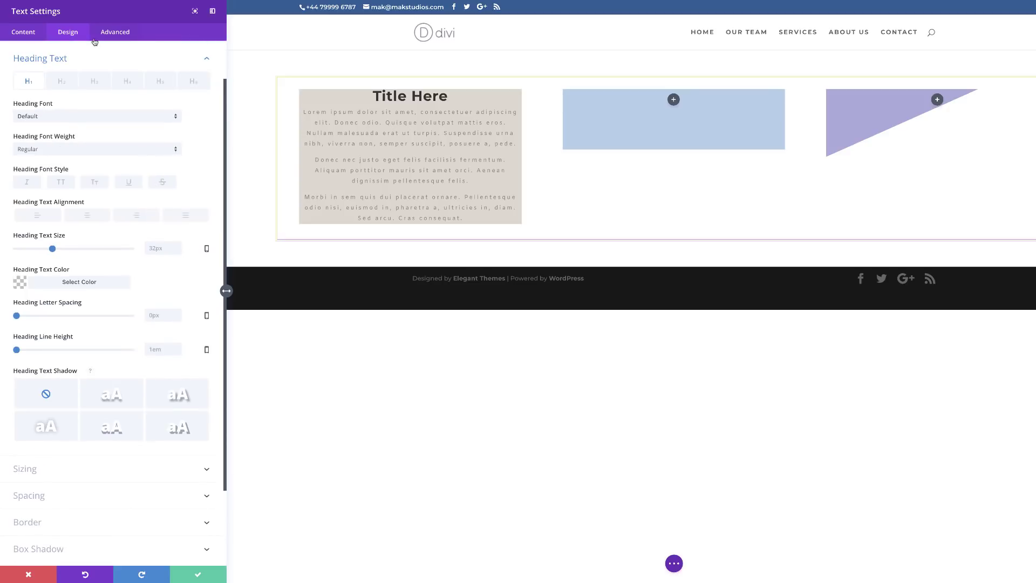
pyautogui.click(58, 117)
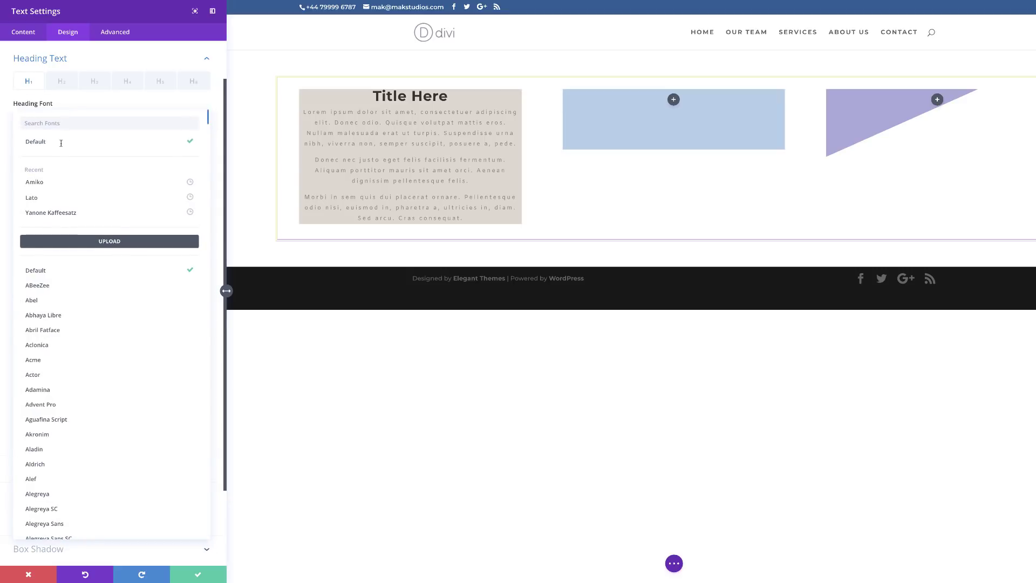
pyautogui.click(42, 183)
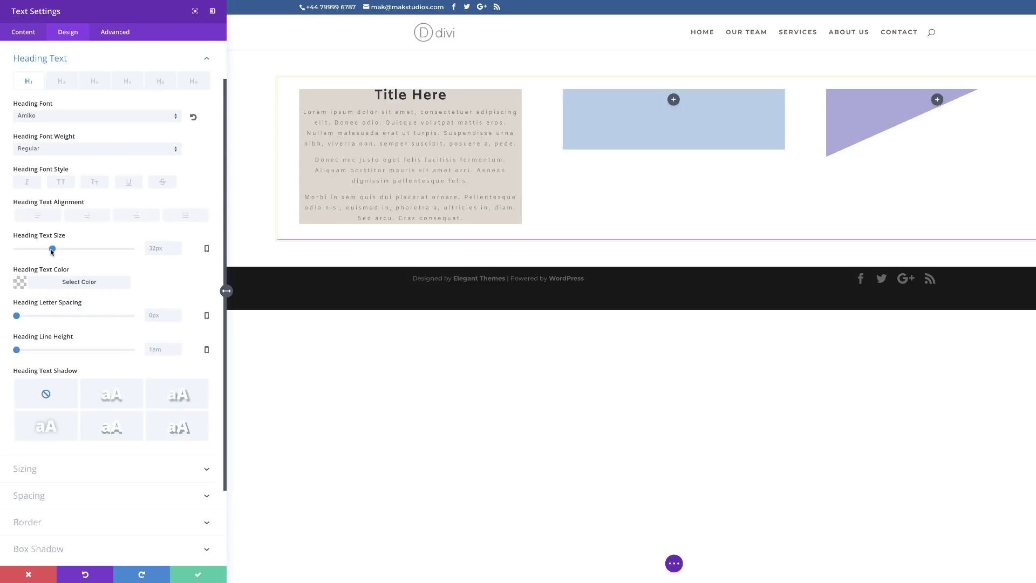
pyautogui.moveTo(53, 249); pyautogui.dragTo(49, 249)
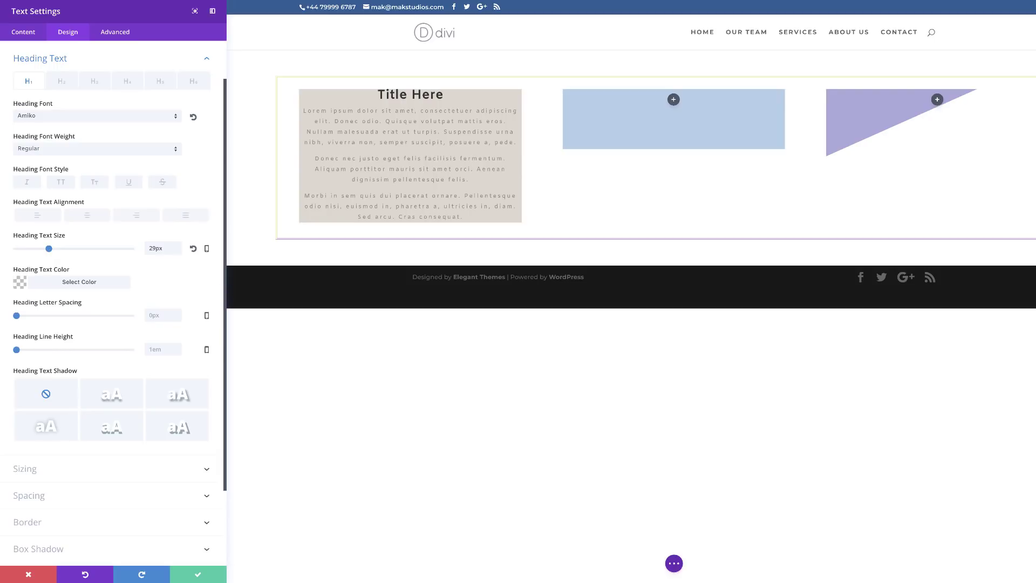
pyautogui.click(20, 283)
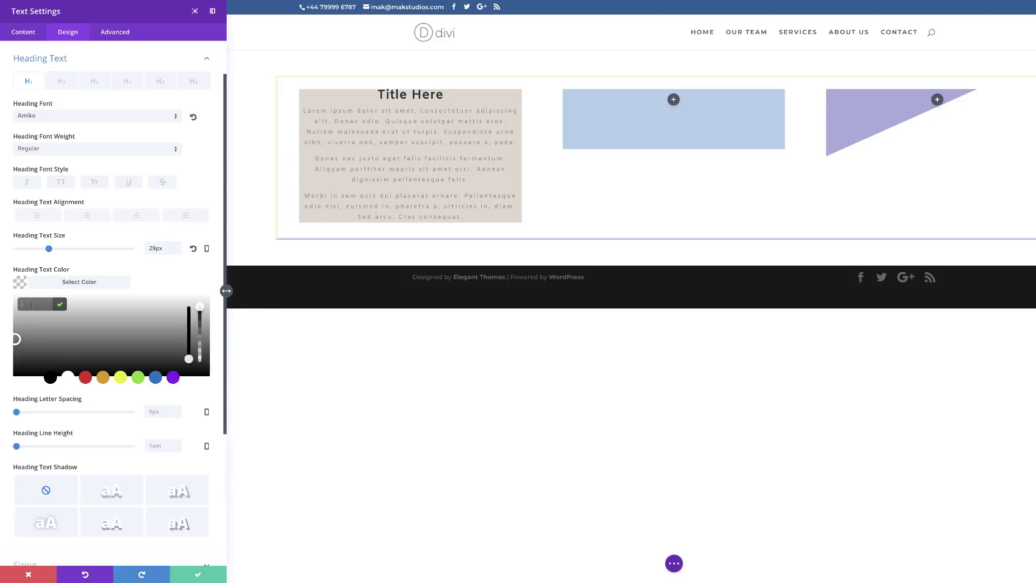
pyautogui.write('#8a8680')
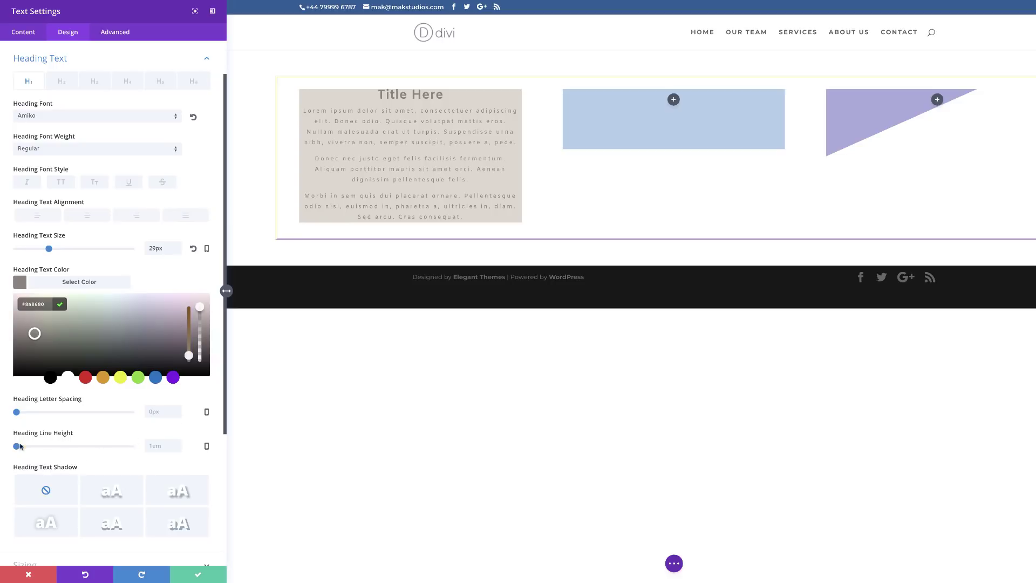
pyautogui.moveTo(16, 446); pyautogui.dragTo(132, 452)
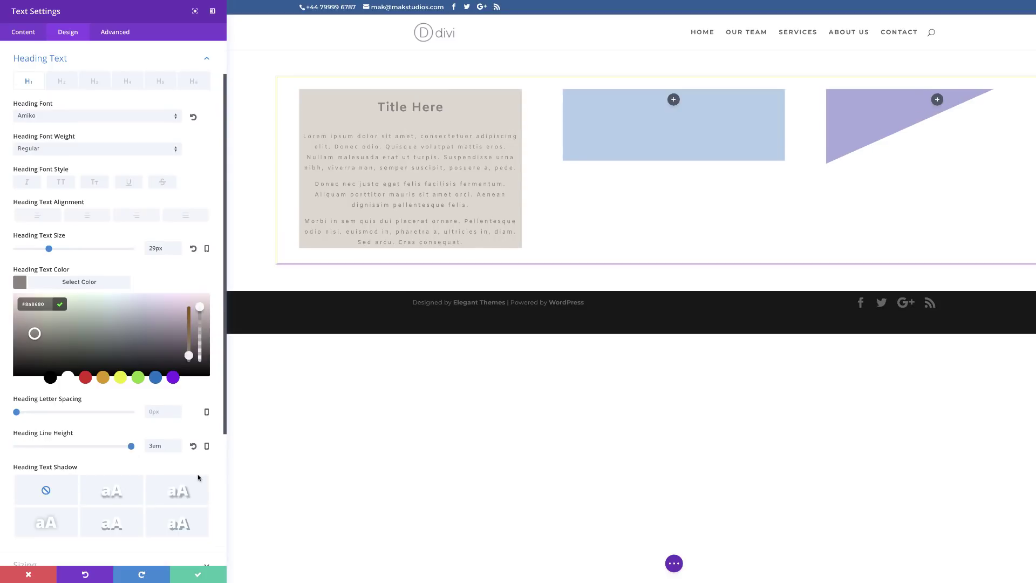
pyautogui.scroll(-2, 198, 475)
pyautogui.scroll(-1, 198, 476)
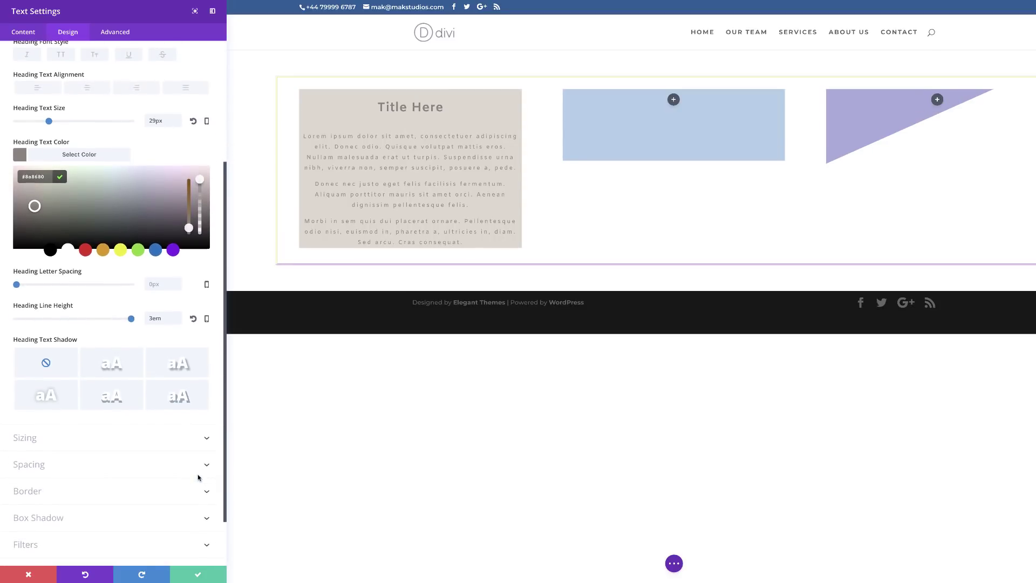
pyautogui.click(39, 466)
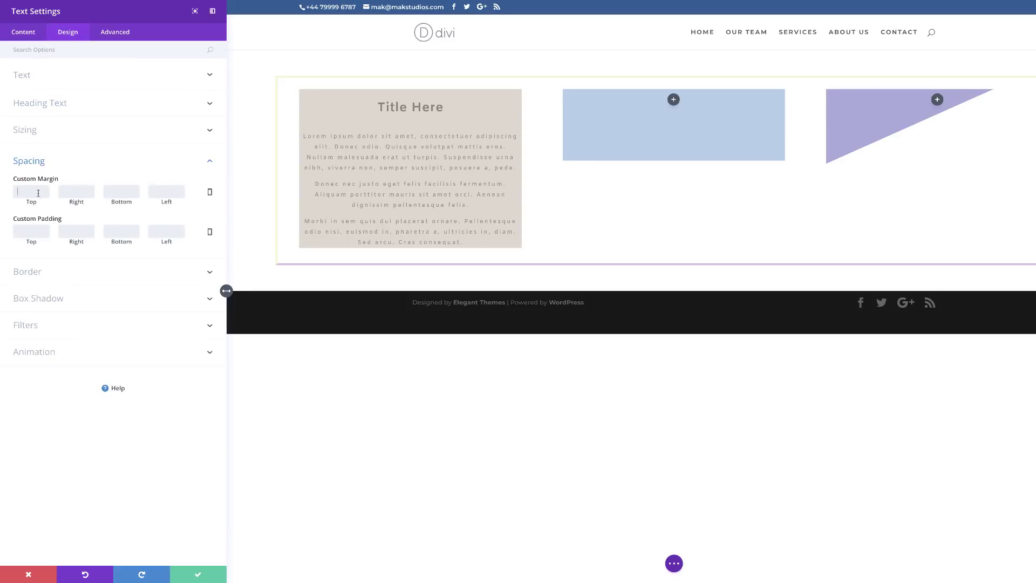
# Set card margins to -100px top, -130px bottom and padding to 150px/30px/150px/30px.
pyautogui.write('-100px')
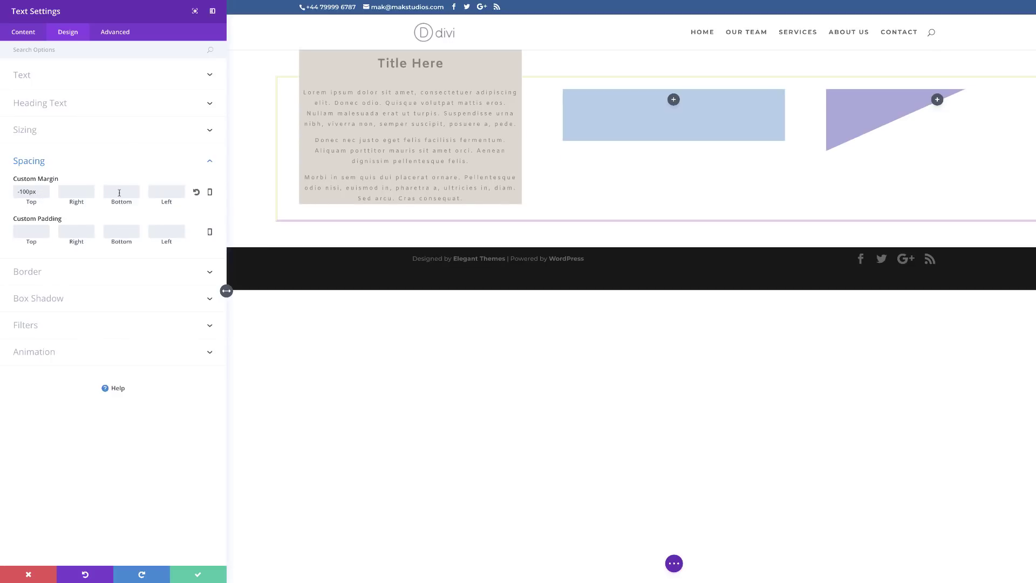
pyautogui.write('-13')
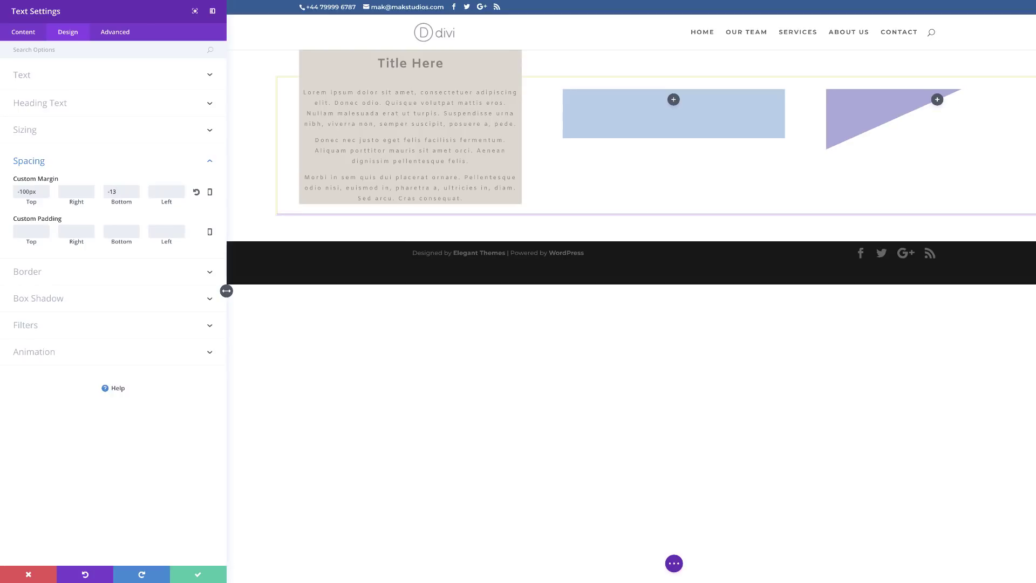
pyautogui.write('0px')
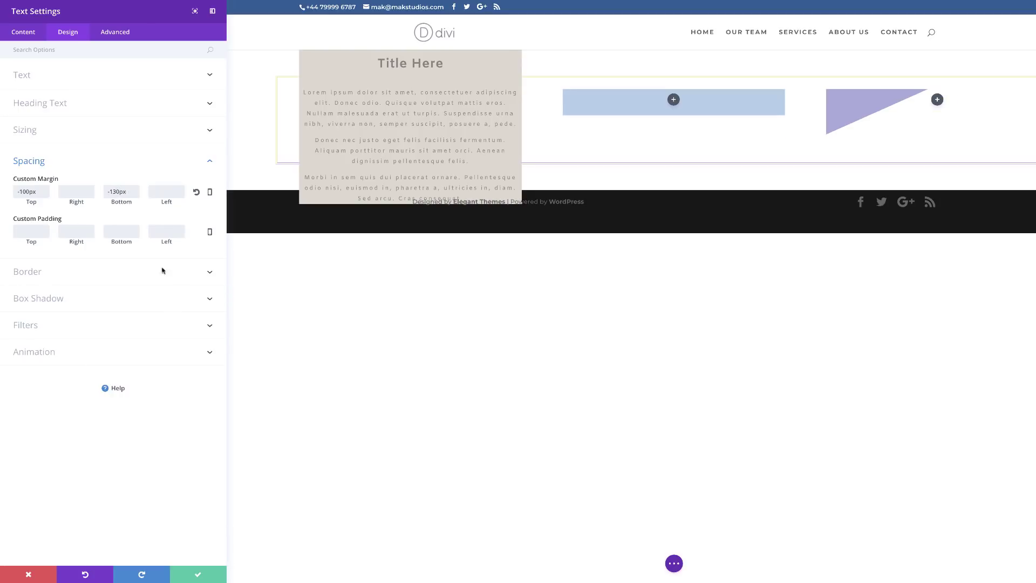
pyautogui.click(35, 233)
pyautogui.write('150')
pyautogui.click(81, 232)
pyautogui.write('30')
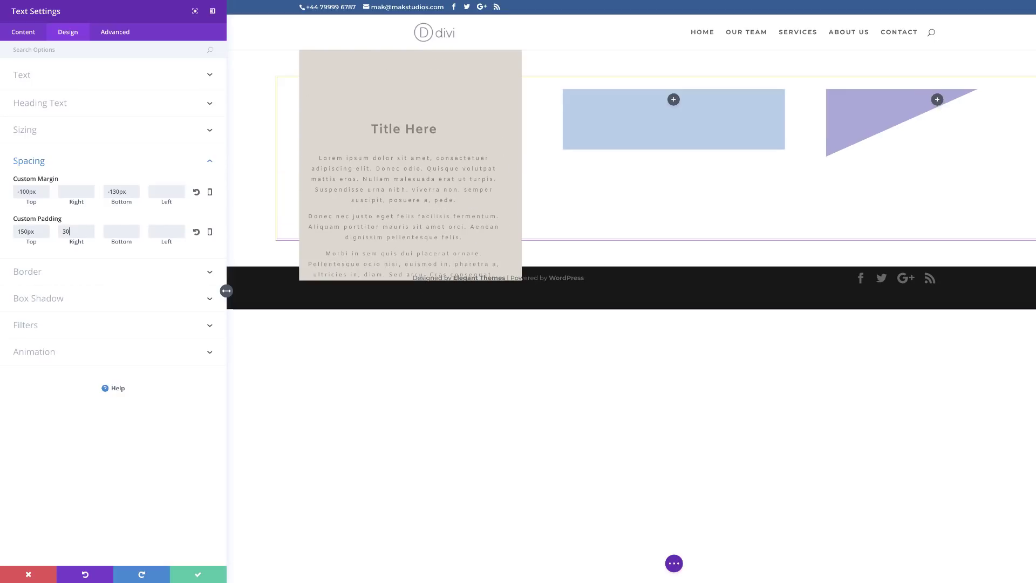
pyautogui.click(120, 232)
pyautogui.write('150')
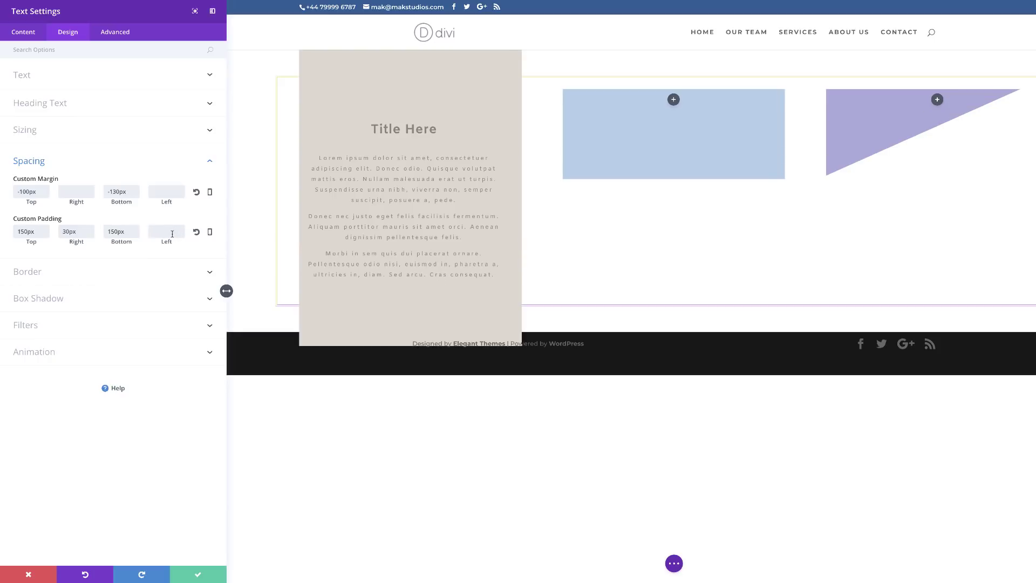
pyautogui.write('30')
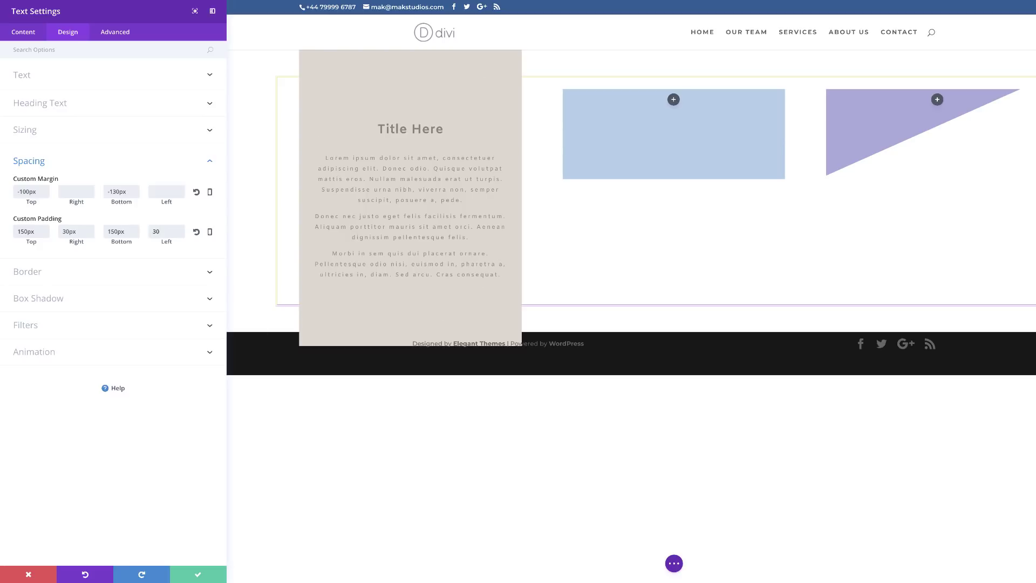
# Round the text card's corners to 4px.
pyautogui.click(38, 273)
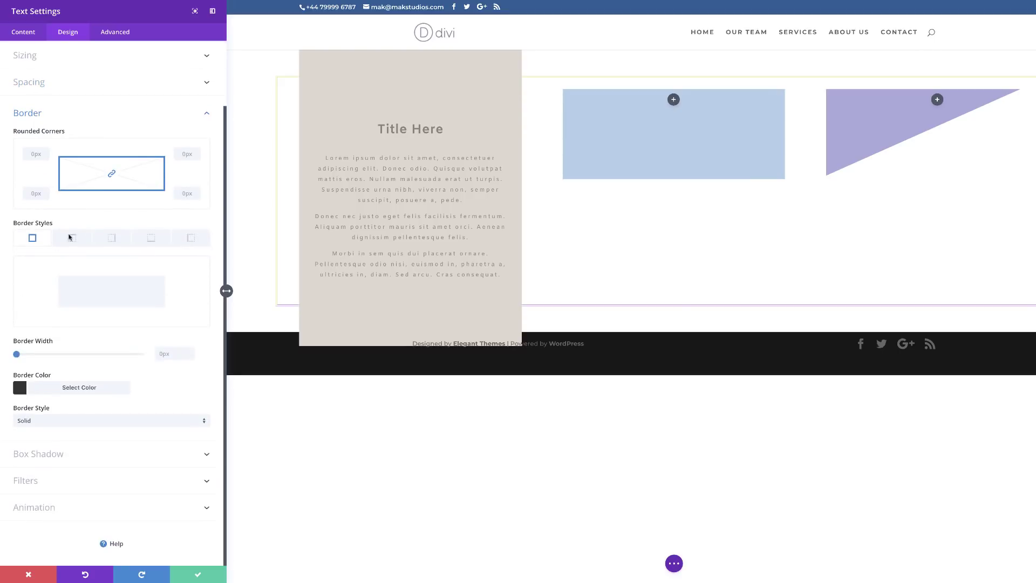
pyautogui.click(34, 153)
pyautogui.write('4')
# Apply the second box shadow preset to the card, with 18px blur and rgba(0,0,0,0.3) colour.
pyautogui.click(60, 455)
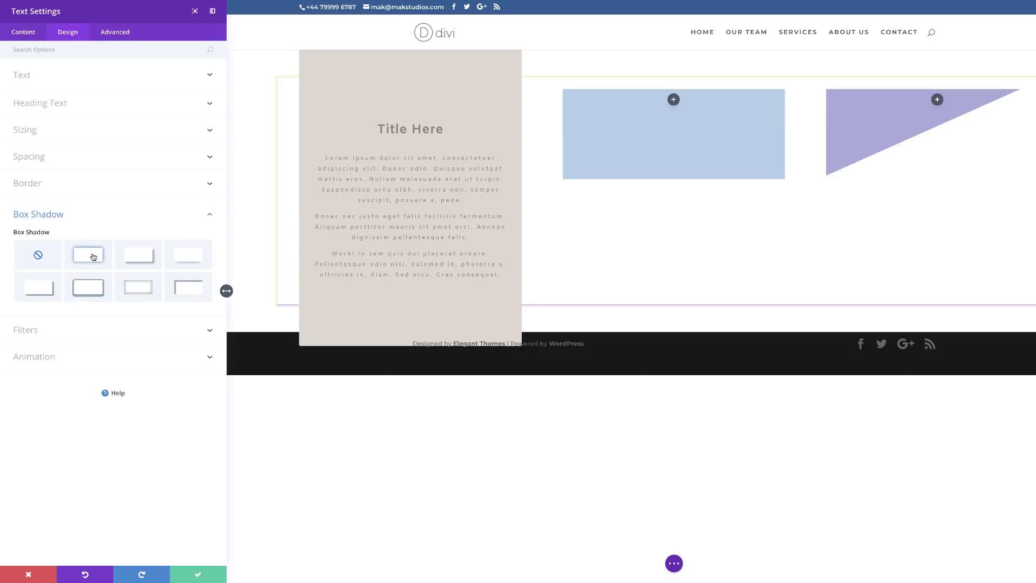
pyautogui.click(92, 257)
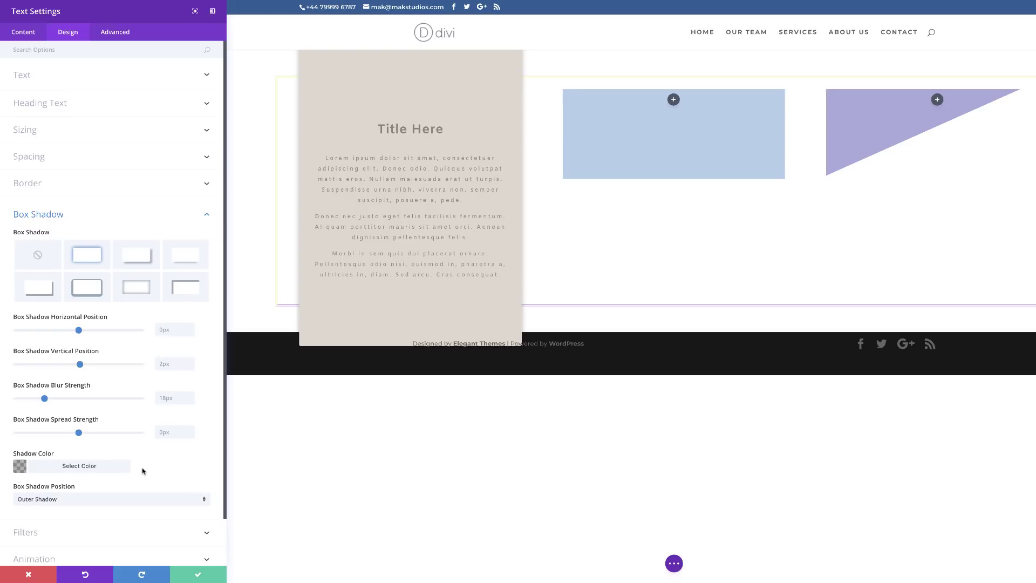
pyautogui.click(20, 467)
pyautogui.scroll(-2, 189, 461)
pyautogui.scroll(-1, 189, 461)
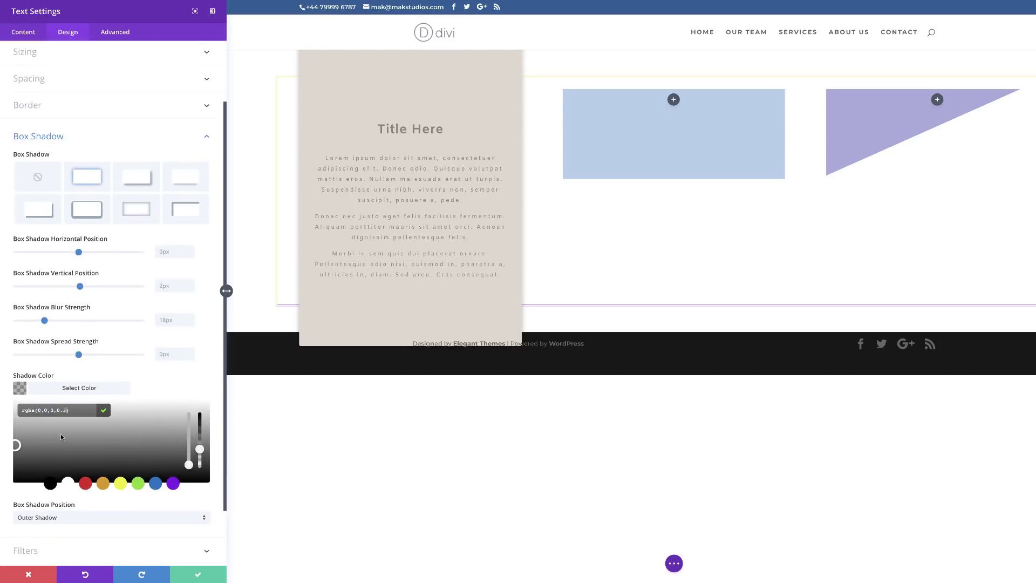
pyautogui.scroll(-2, 191, 532)
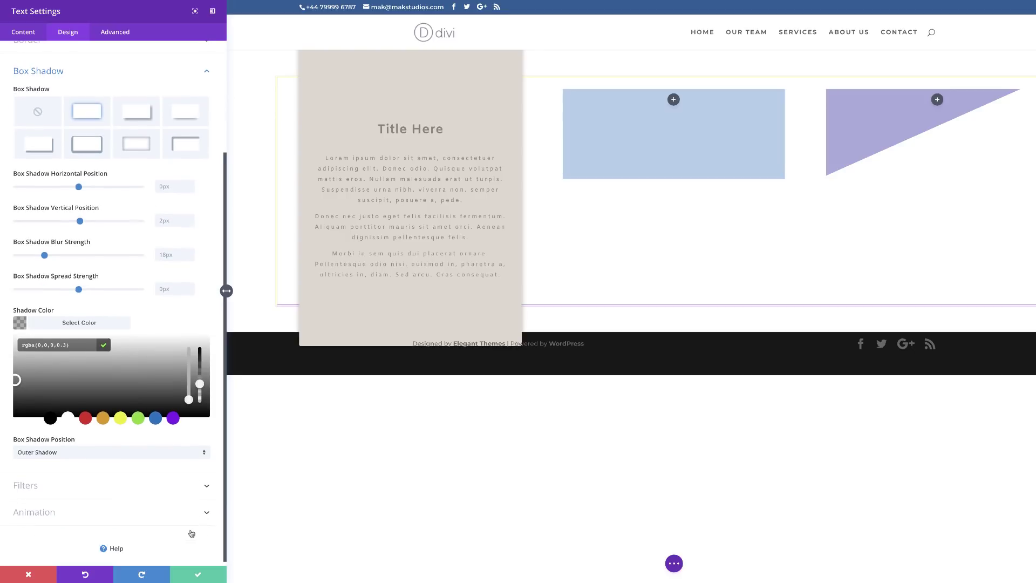
pyautogui.click(133, 483)
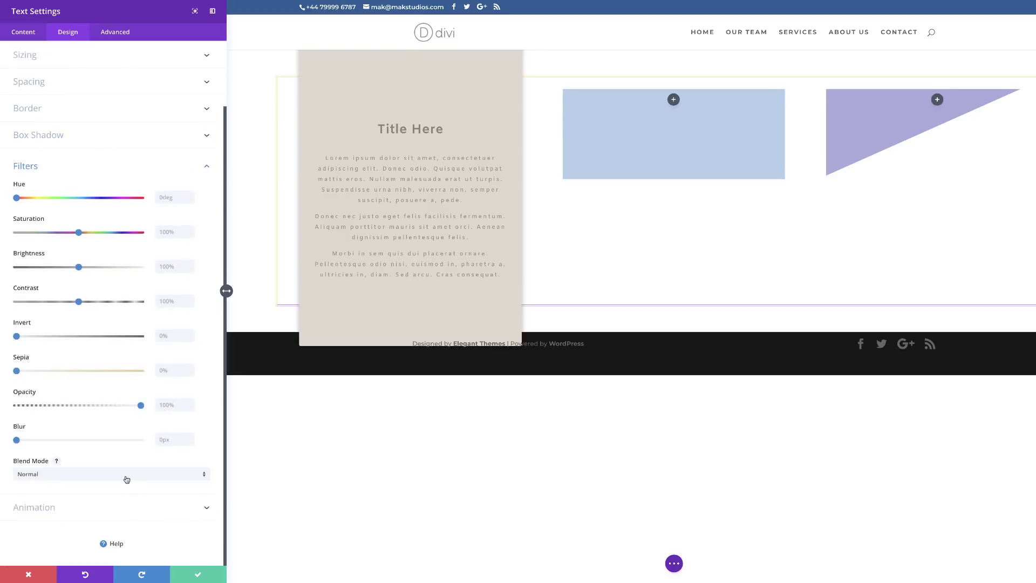
# Set the text card's blend mode to Color Dodge and save its Text Settings.
pyautogui.click(126, 479)
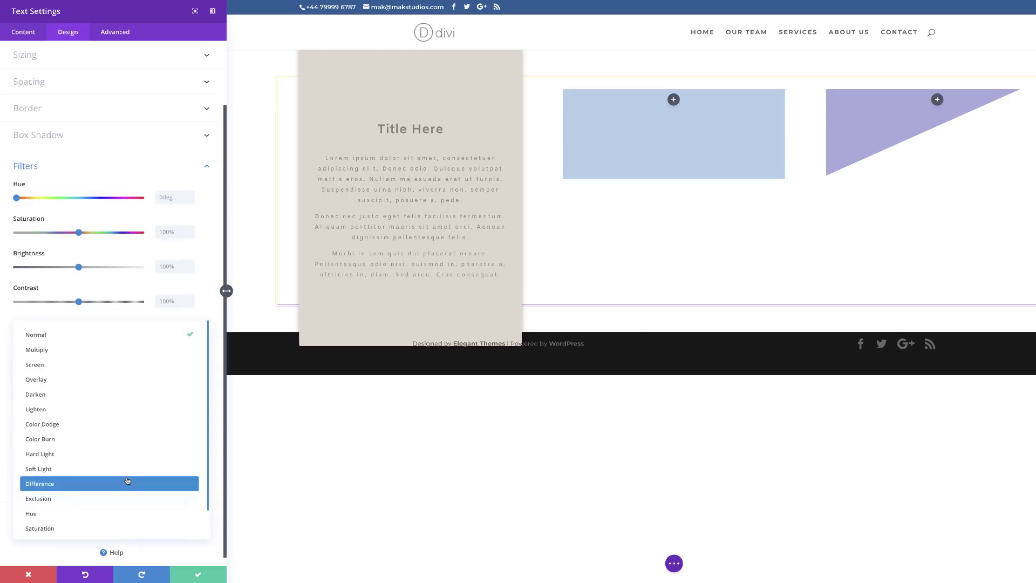
pyautogui.click(104, 425)
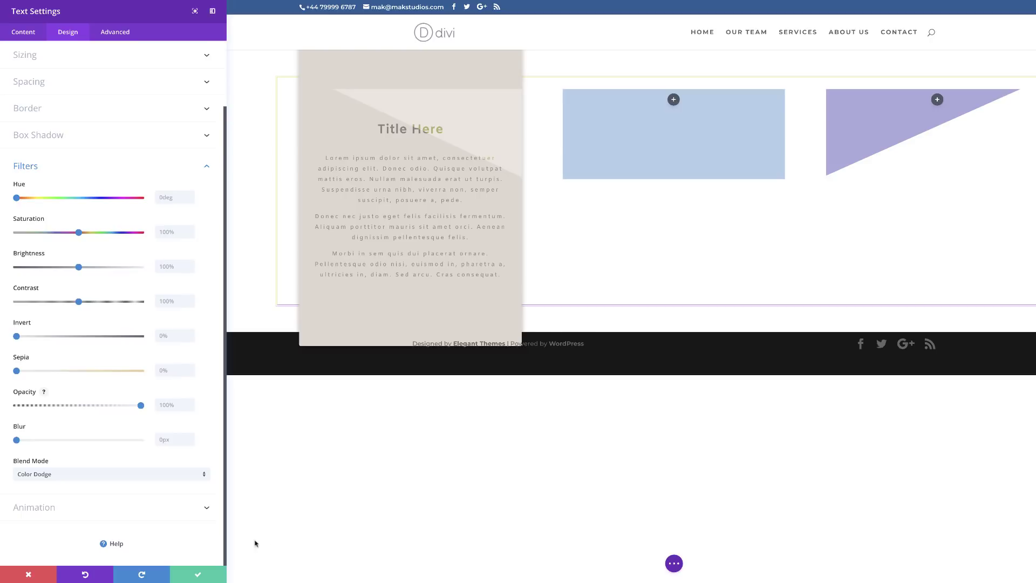
pyautogui.click(198, 575)
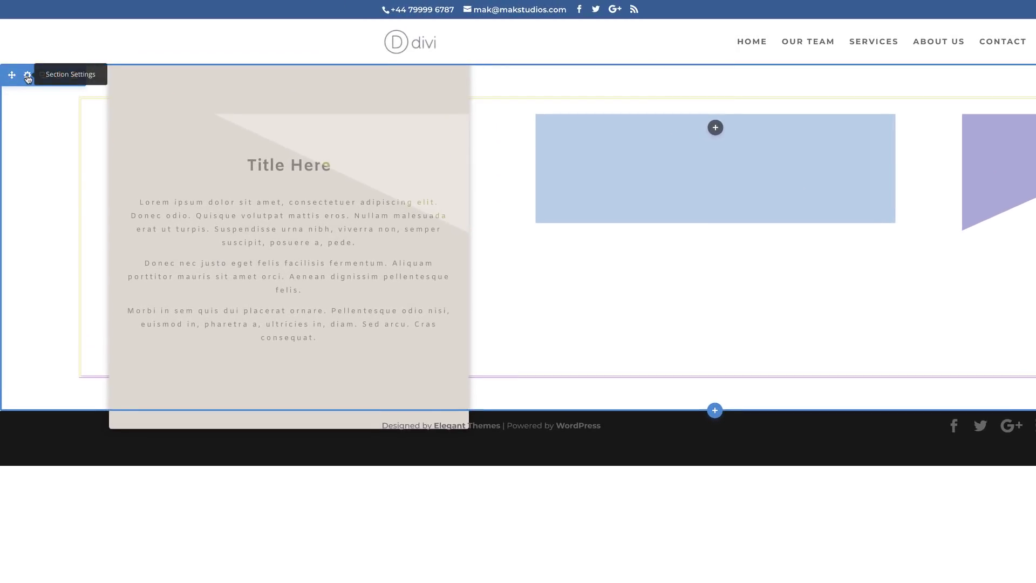
# Give the section 200px custom padding at top and bottom and save its settings.
pyautogui.click(28, 77)
pyautogui.click(68, 32)
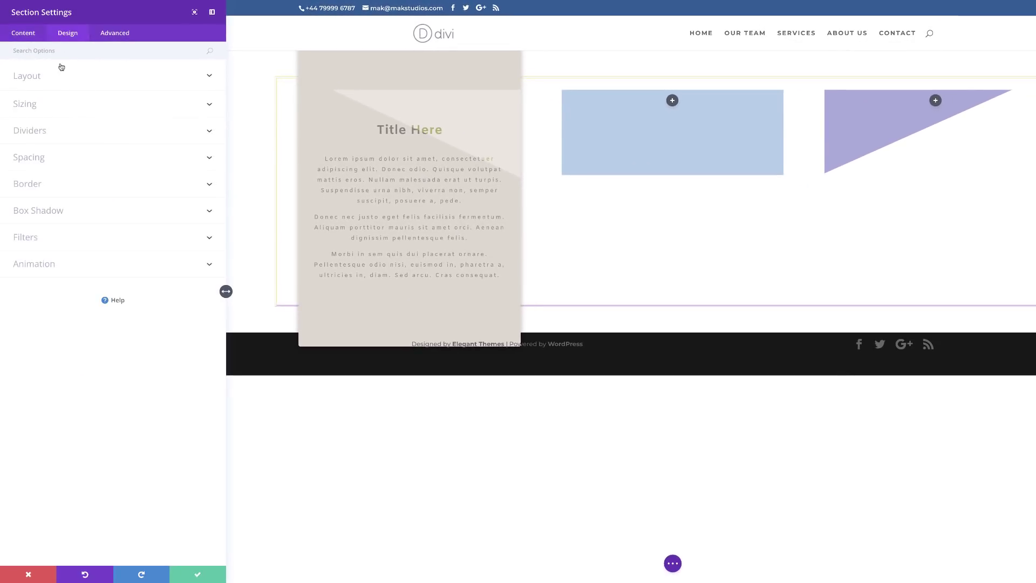
pyautogui.click(38, 158)
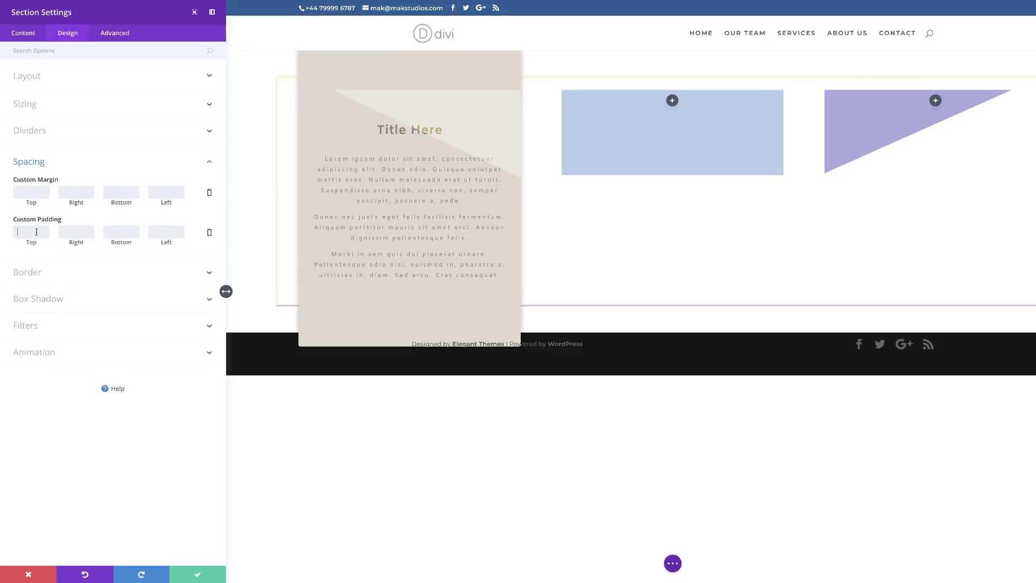
pyautogui.write('200px')
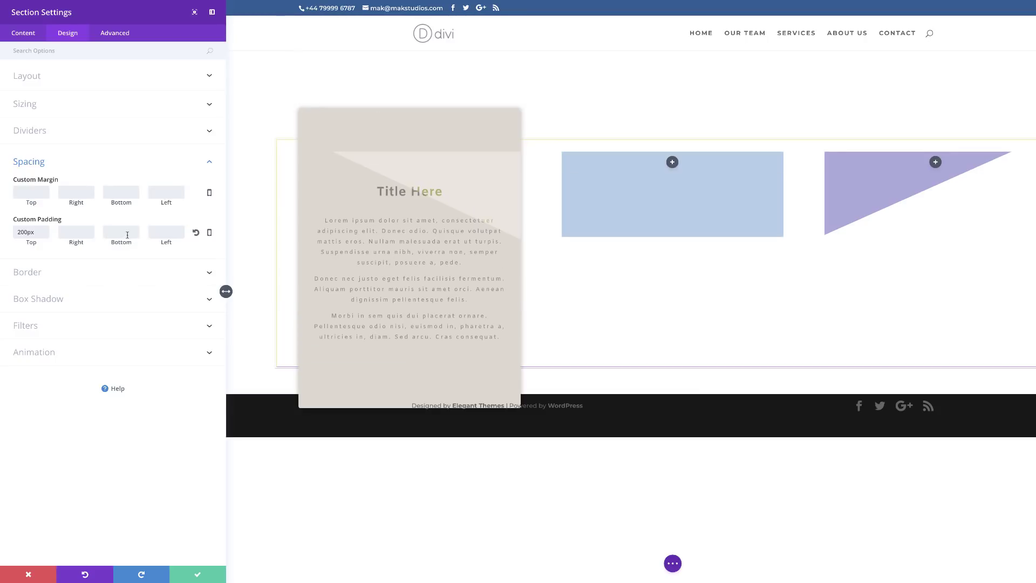
pyautogui.write('200px')
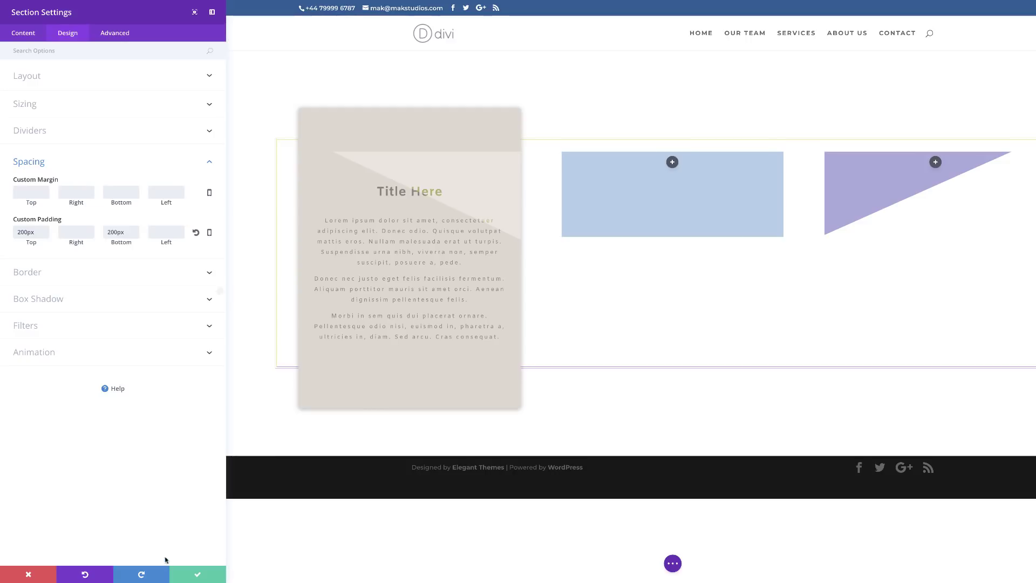
pyautogui.click(196, 575)
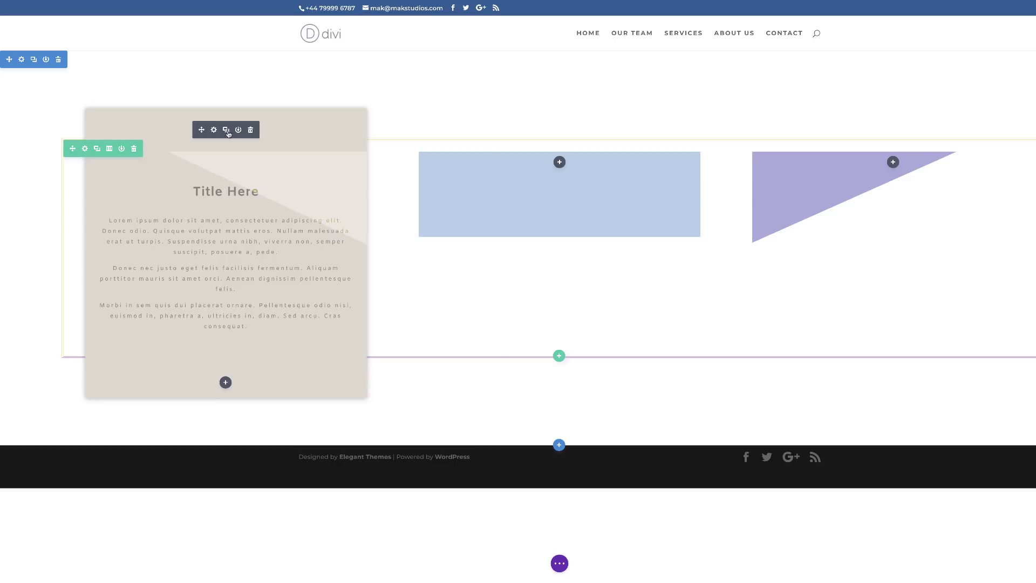
# Duplicate the beige text card and place copies in the blue and purple shapes' columns.
pyautogui.click(226, 130)
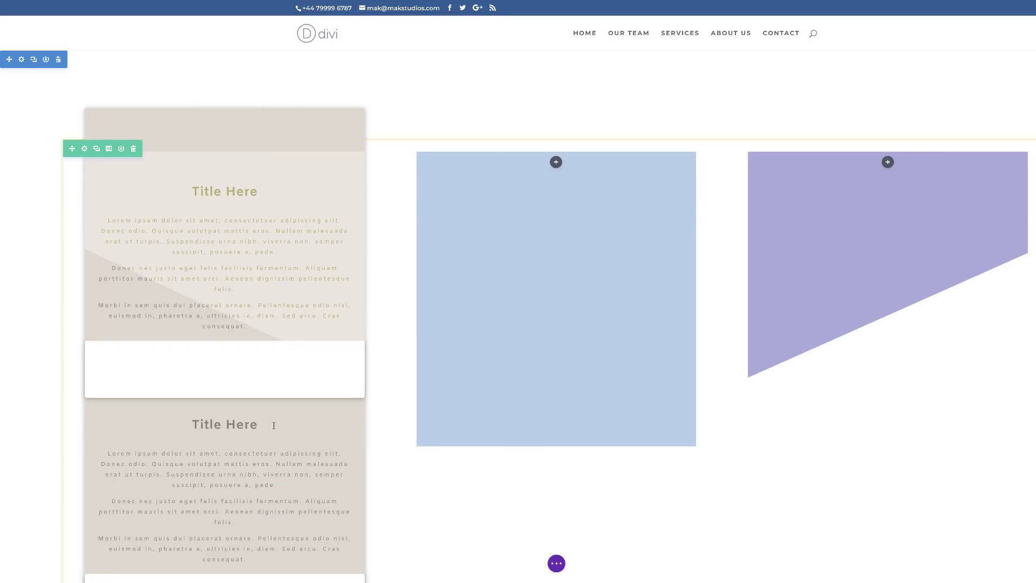
pyautogui.scroll(-1, 274, 426)
pyautogui.moveTo(200, 73); pyautogui.dragTo(564, 105)
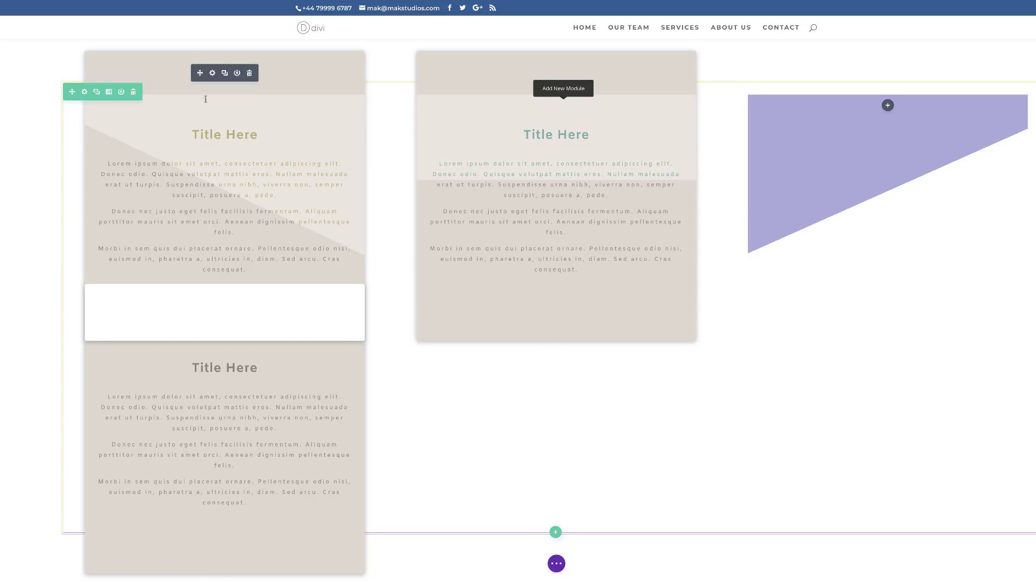
pyautogui.moveTo(199, 72); pyautogui.dragTo(897, 153)
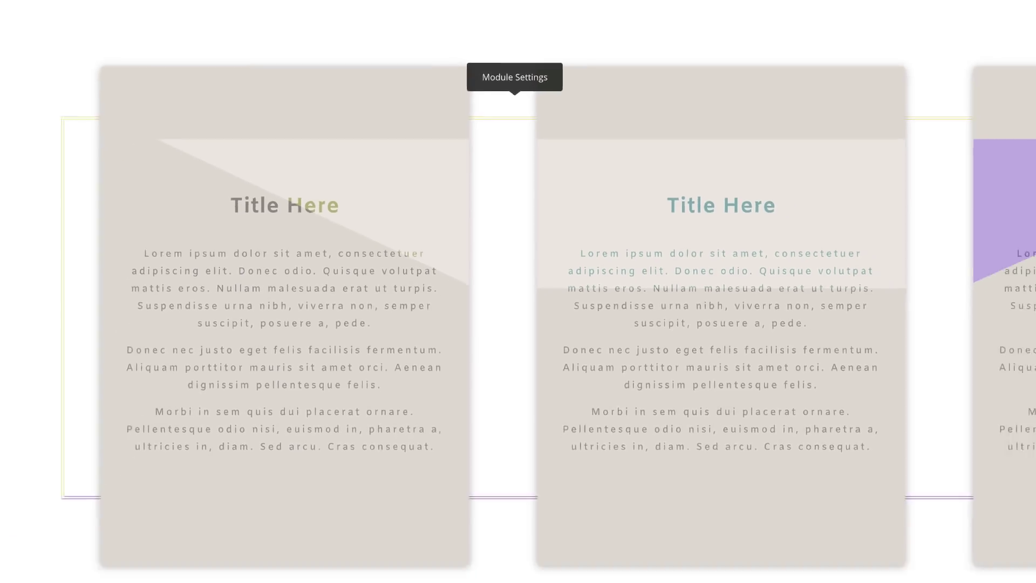
pyautogui.click(493, 90)
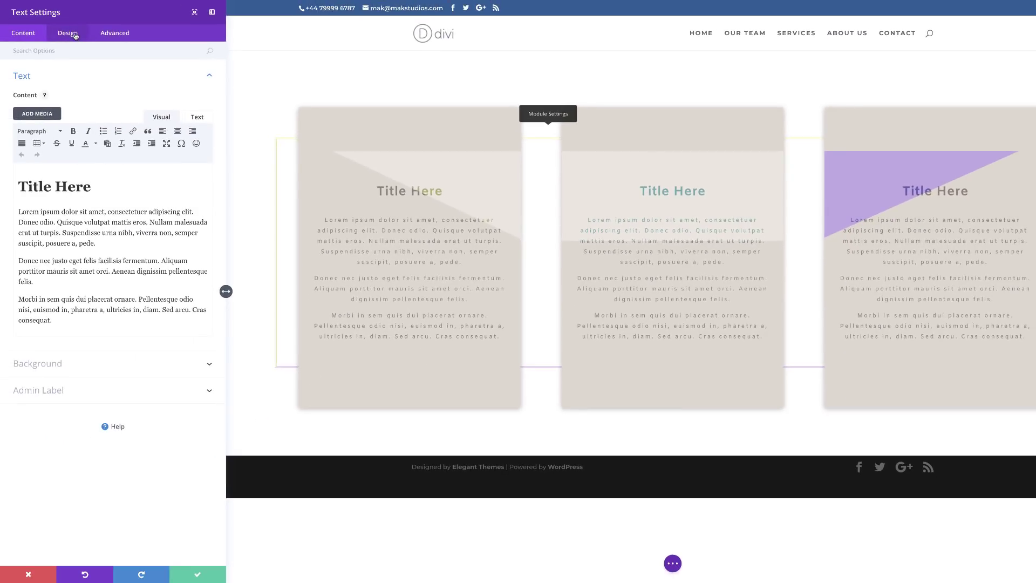
# Switch the middle card's custom margin to tablet-specific editing, then exit the Visual Builder.
pyautogui.click(62, 31)
pyautogui.click(43, 159)
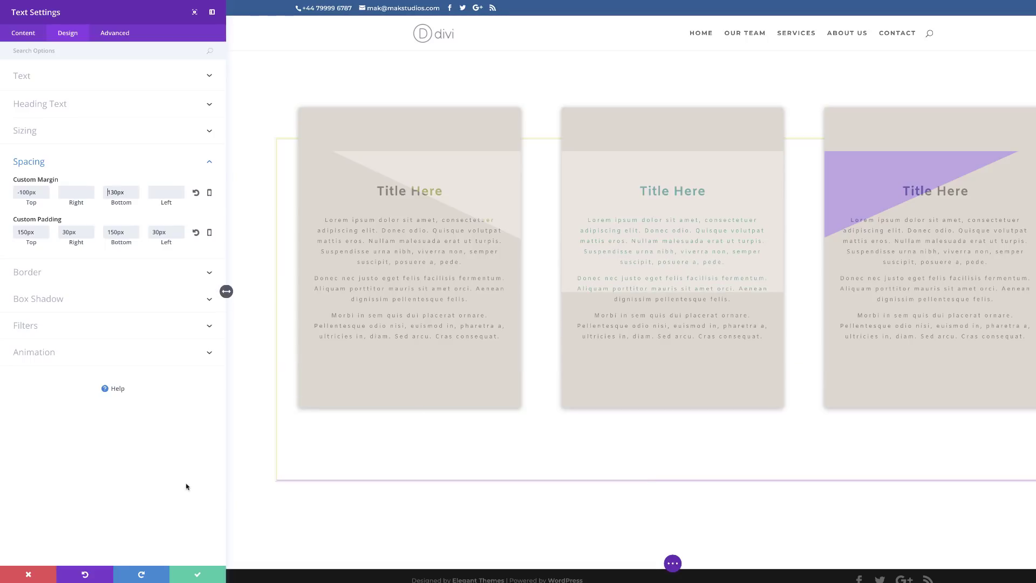
pyautogui.click(210, 193)
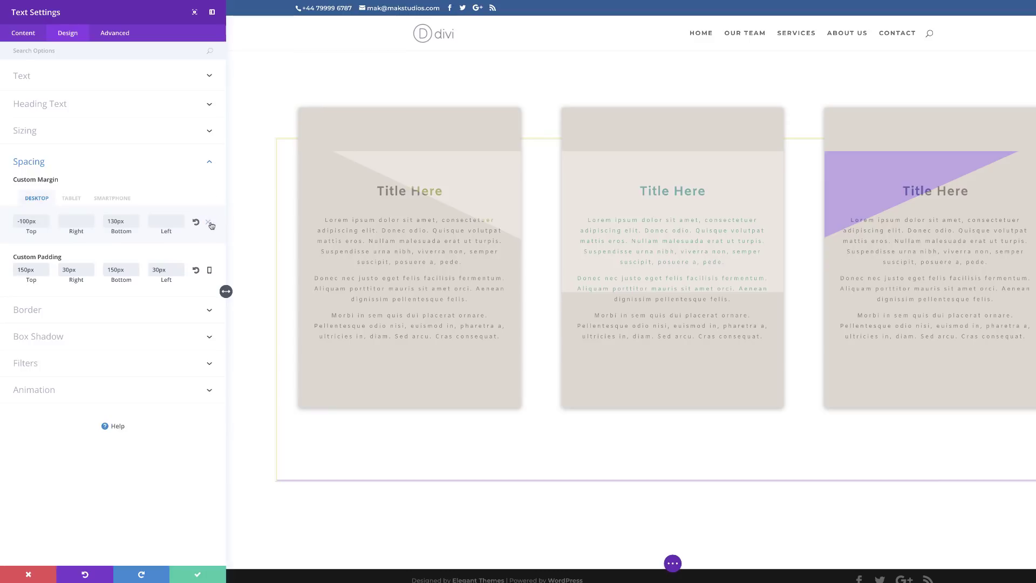
pyautogui.click(72, 199)
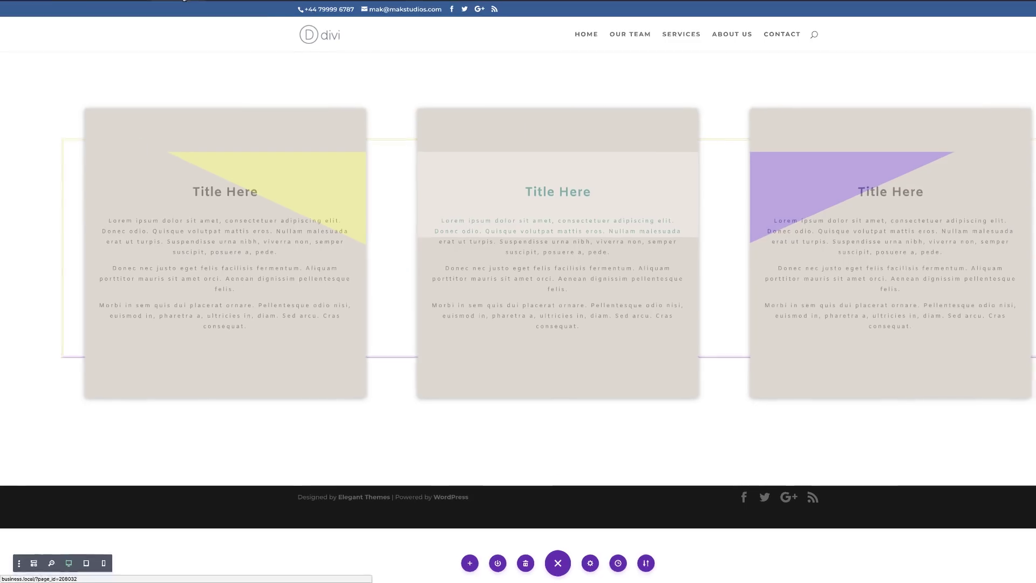
pyautogui.click(174, 23)
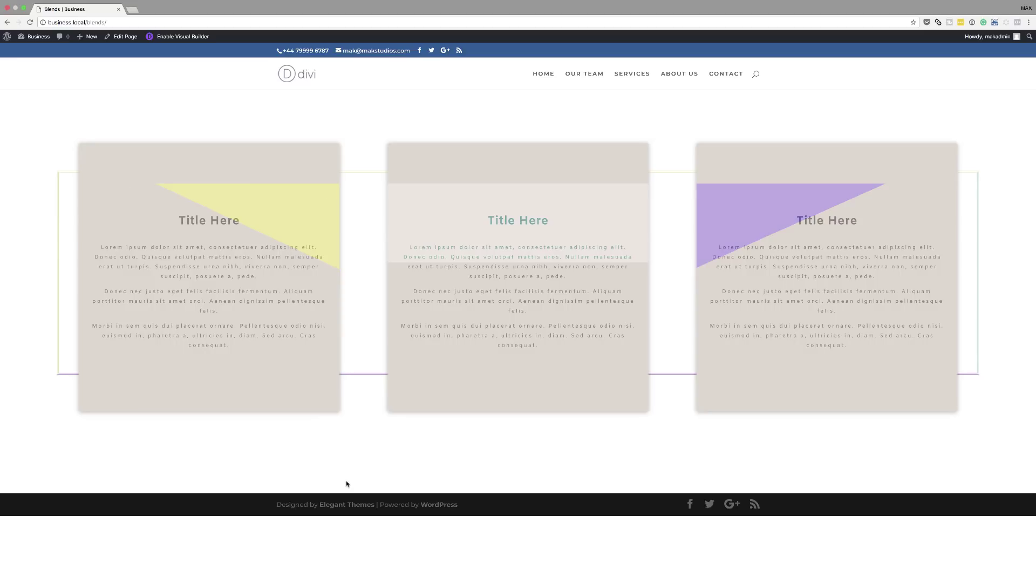